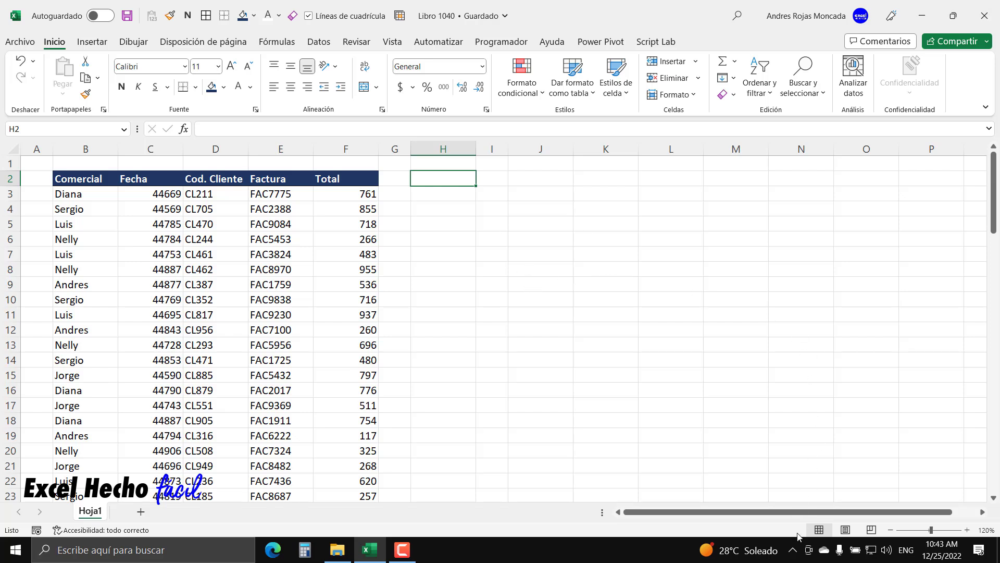
pyautogui.click(793, 550)
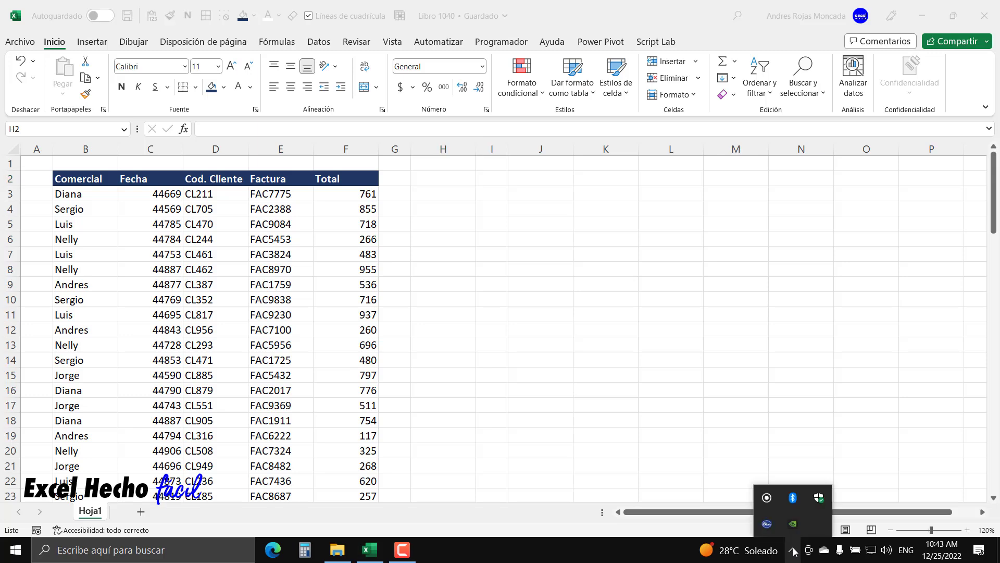
pyautogui.click(643, 552)
pyautogui.click(12, 556)
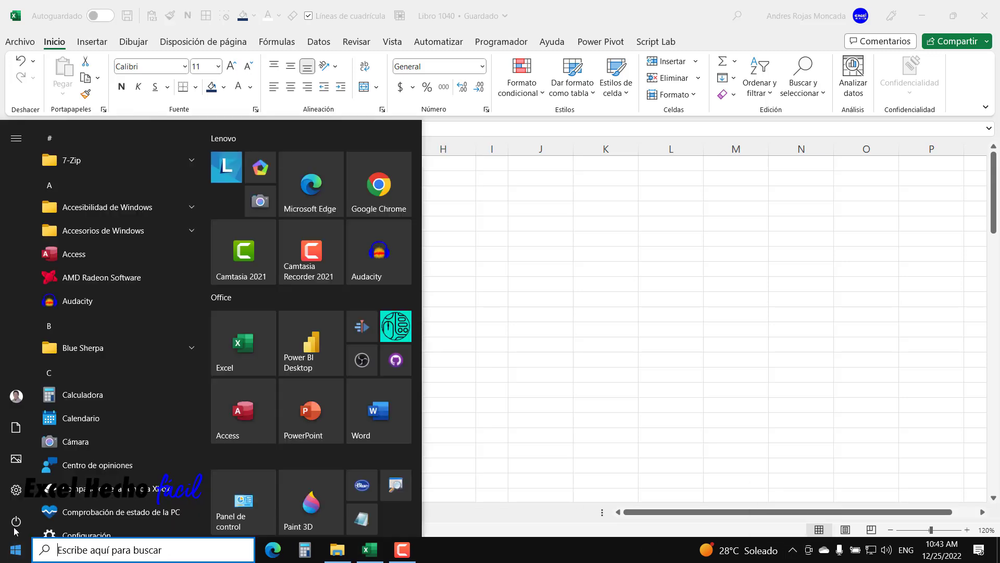
pyautogui.press('Escape')
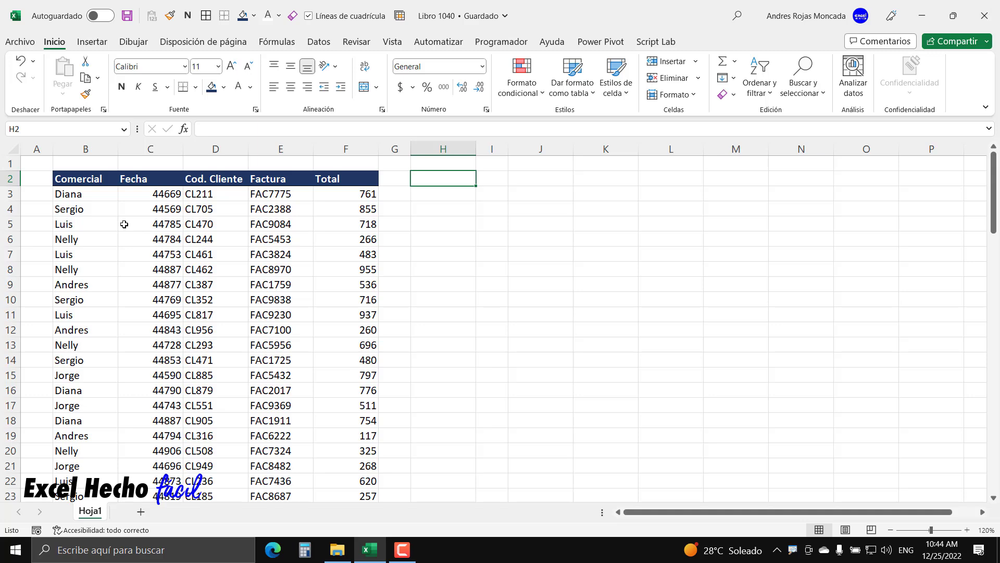
# Format all the values in the Fecha column as dates using the *03/14/2012 type.
pyautogui.click(139, 194)
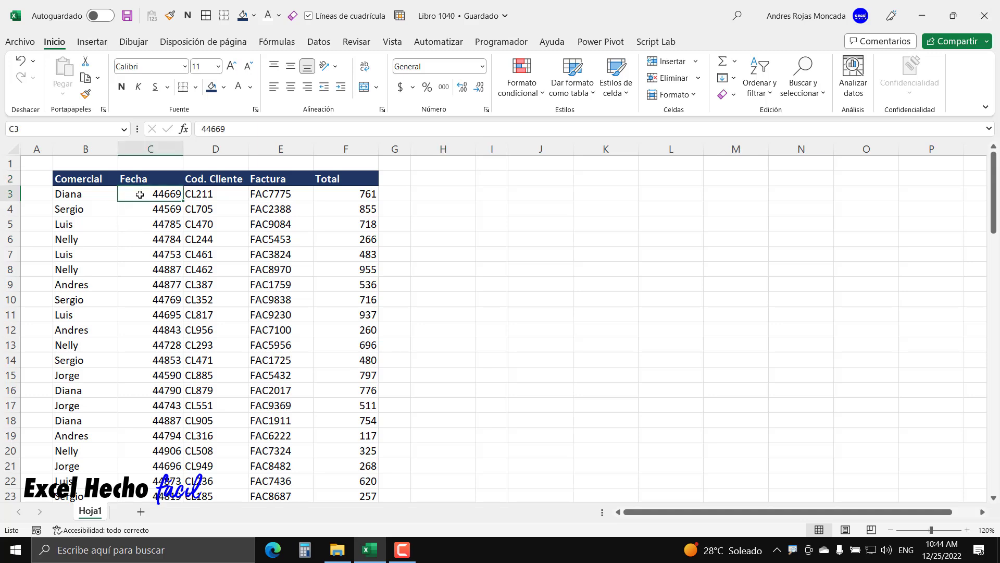
pyautogui.hotkey('ctrl', 'shift', 'Down')
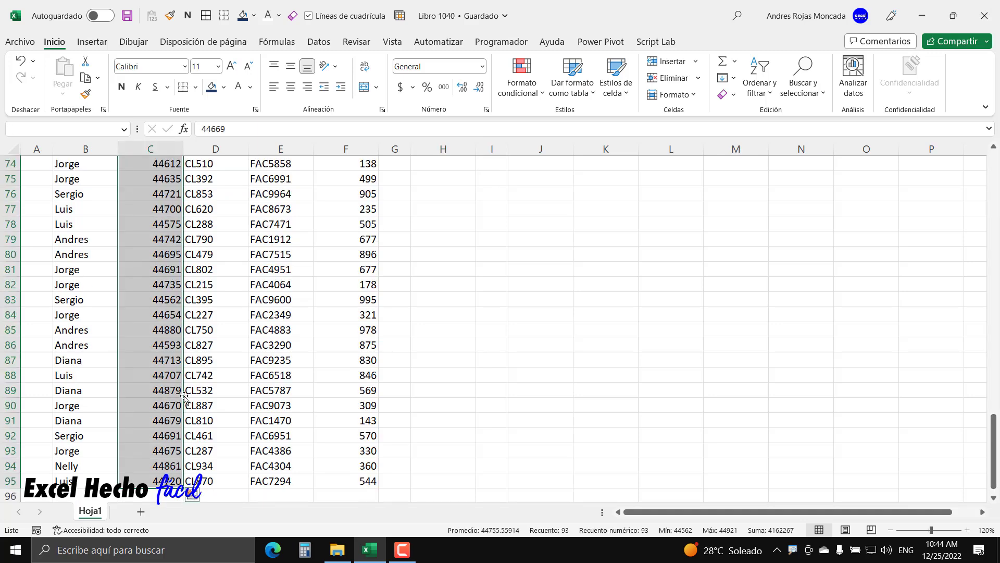
pyautogui.scroll(-2, 185, 396)
pyautogui.scroll(-1, 128, 385)
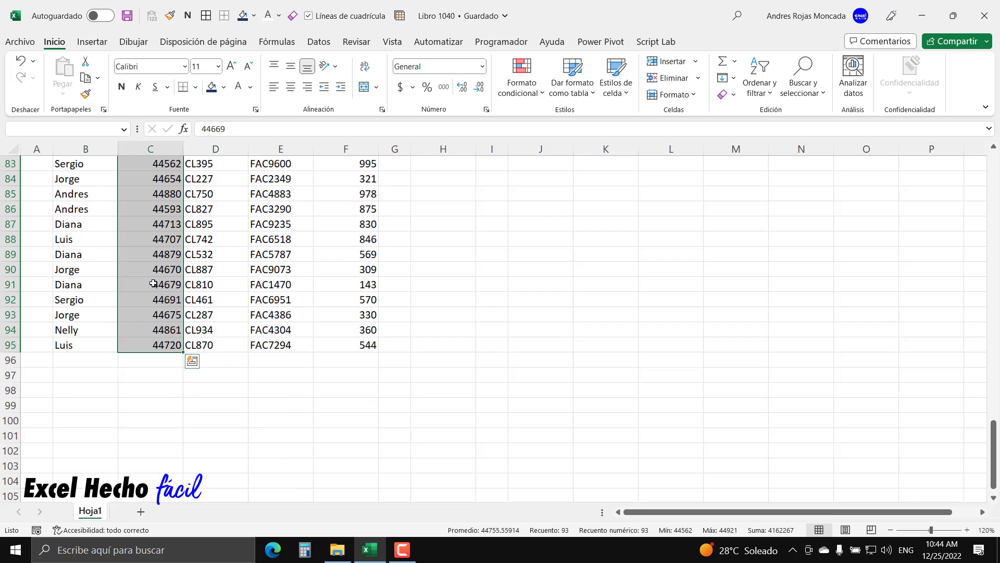
pyautogui.hotkey('ctrl', '1')
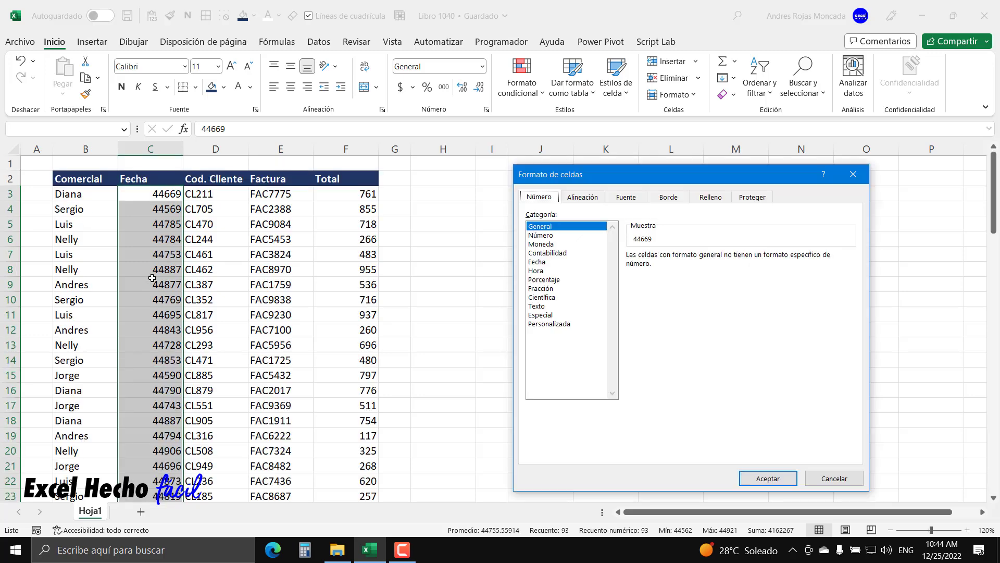
pyautogui.click(540, 263)
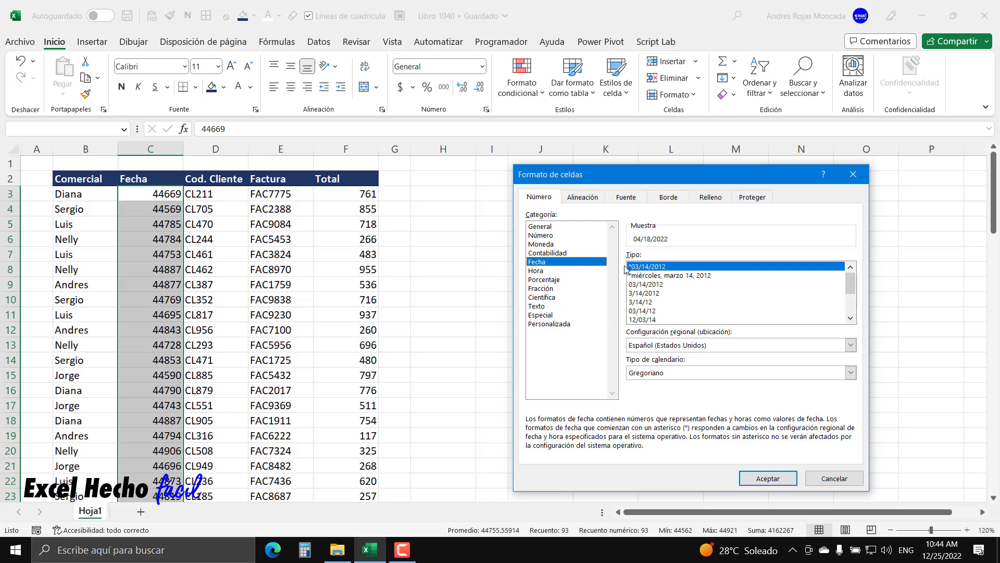
pyautogui.click(762, 479)
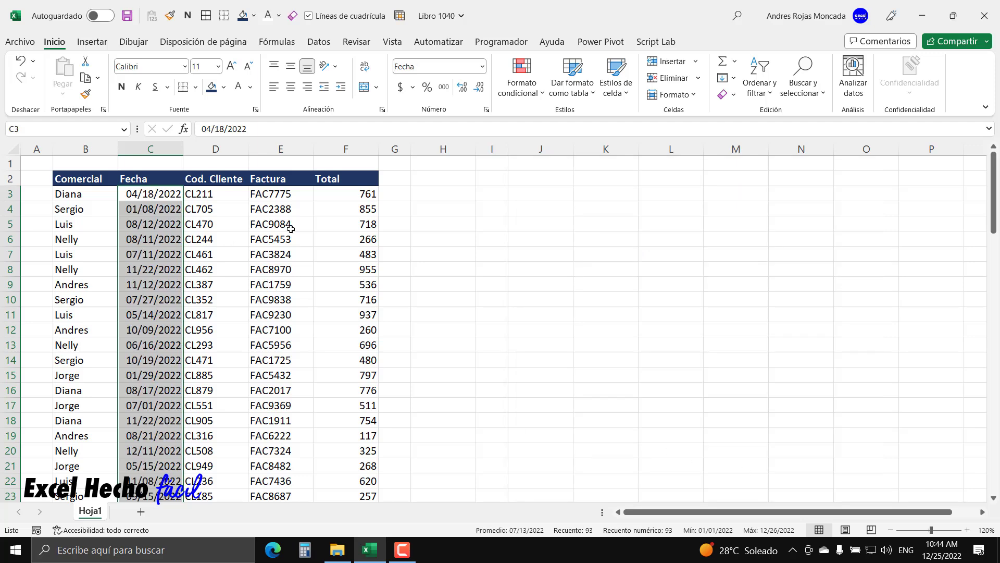
pyautogui.click(343, 197)
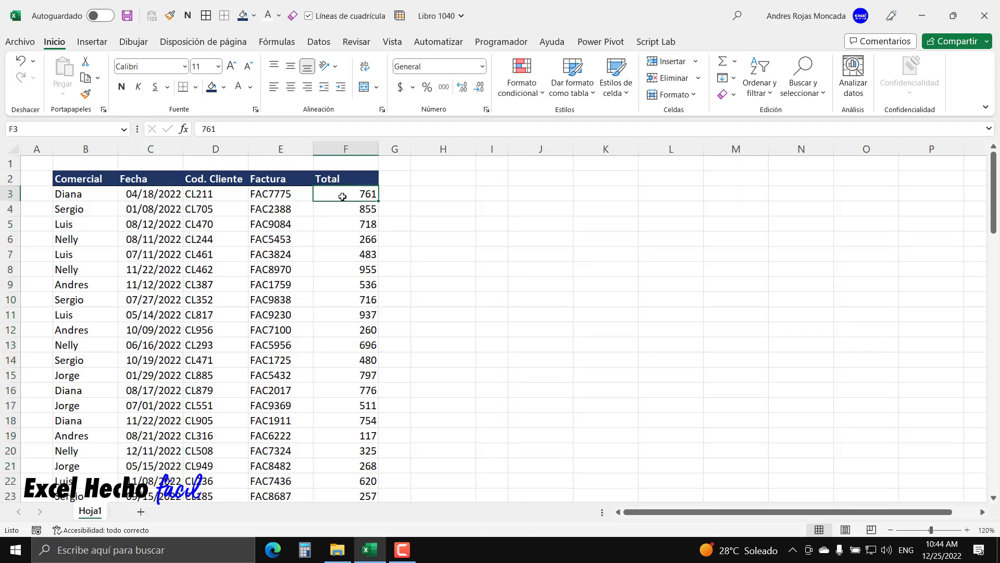
pyautogui.hotkey('ctrl', 'shift', 'Down')
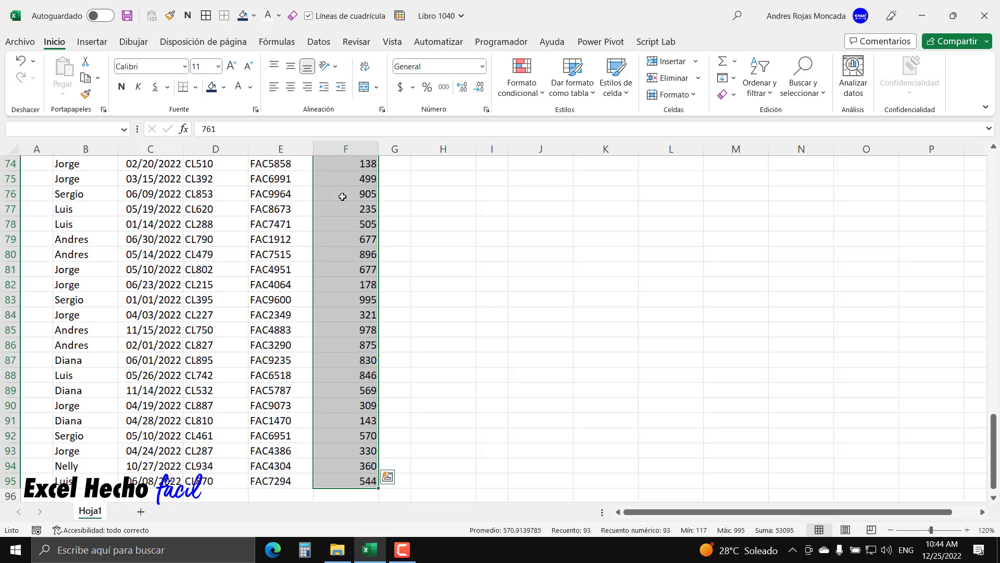
pyautogui.hotkey('ctrl', 'Up')
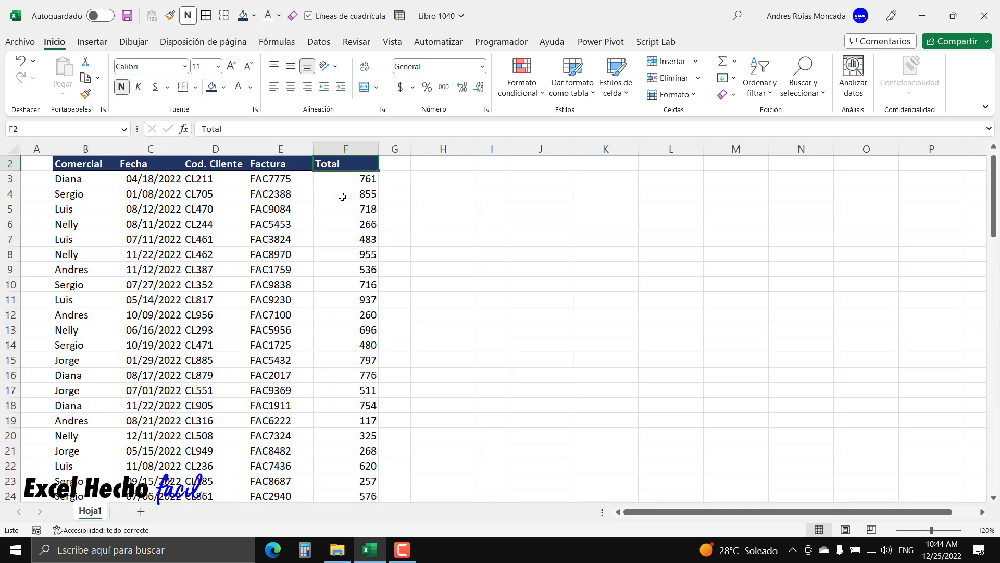
pyautogui.scroll(1, 342, 197)
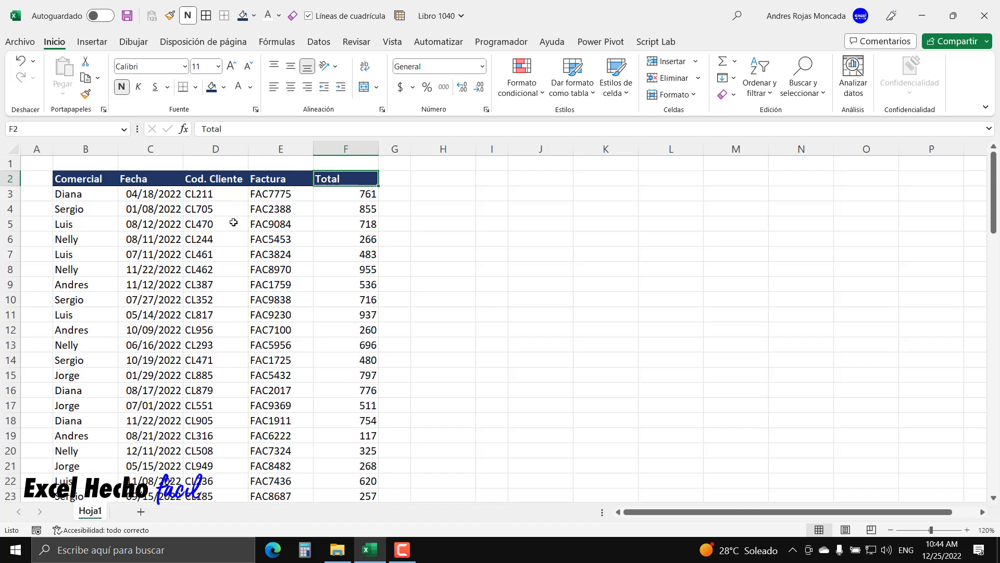
# Enter the header Comercial in H2 and copy the Total header's formatting onto it.
pyautogui.click(425, 180)
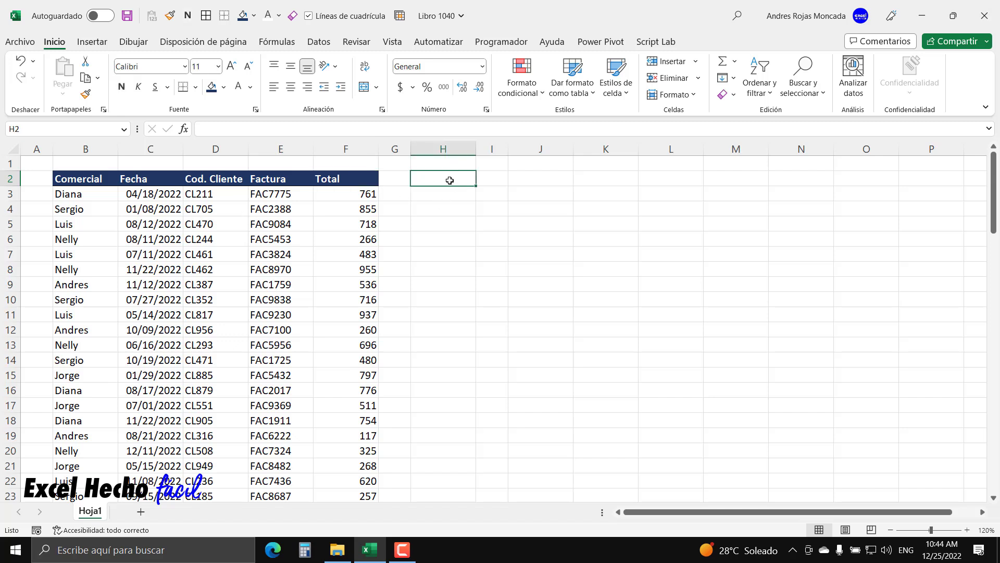
pyautogui.write('Comercial')
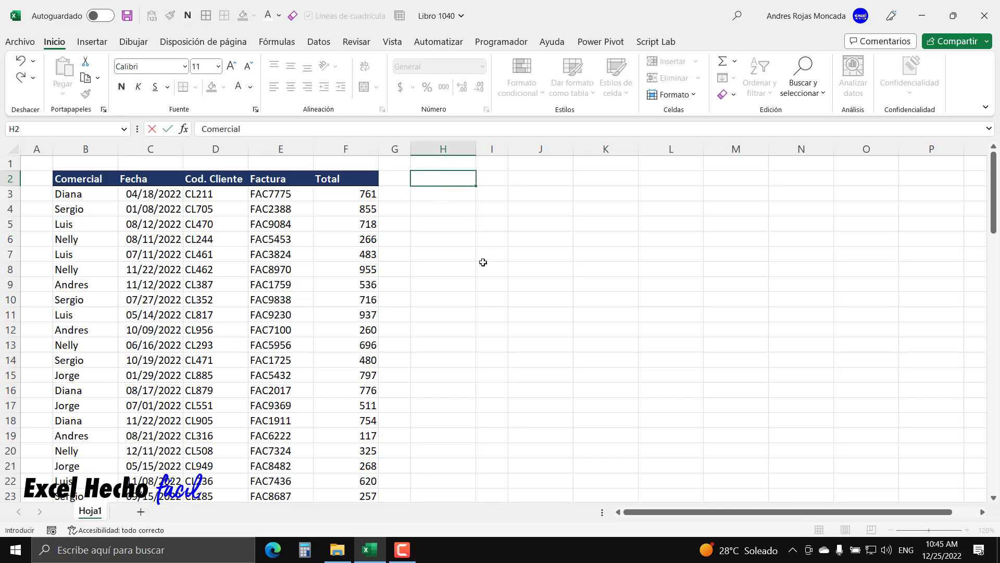
pyautogui.press('Return')
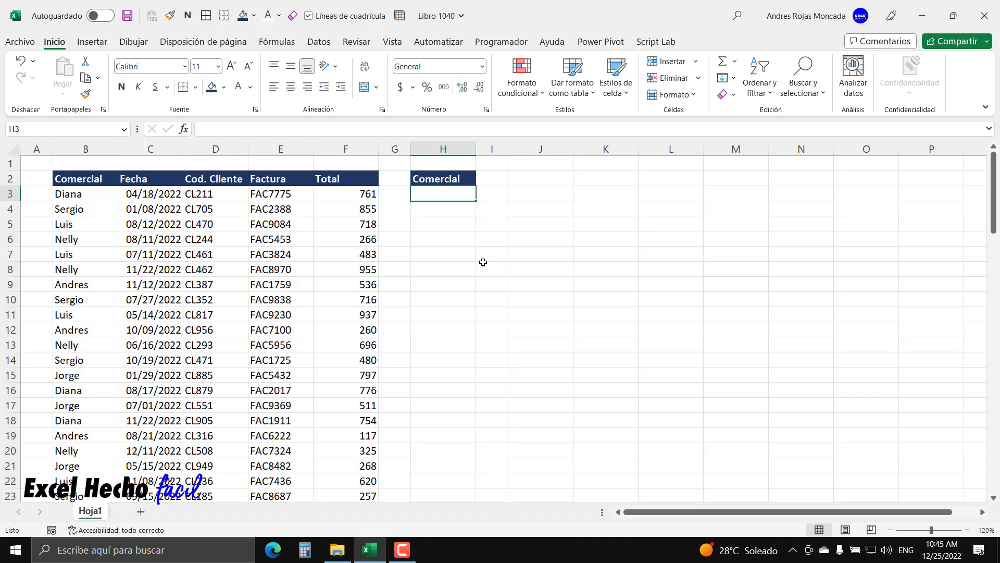
pyautogui.click(365, 182)
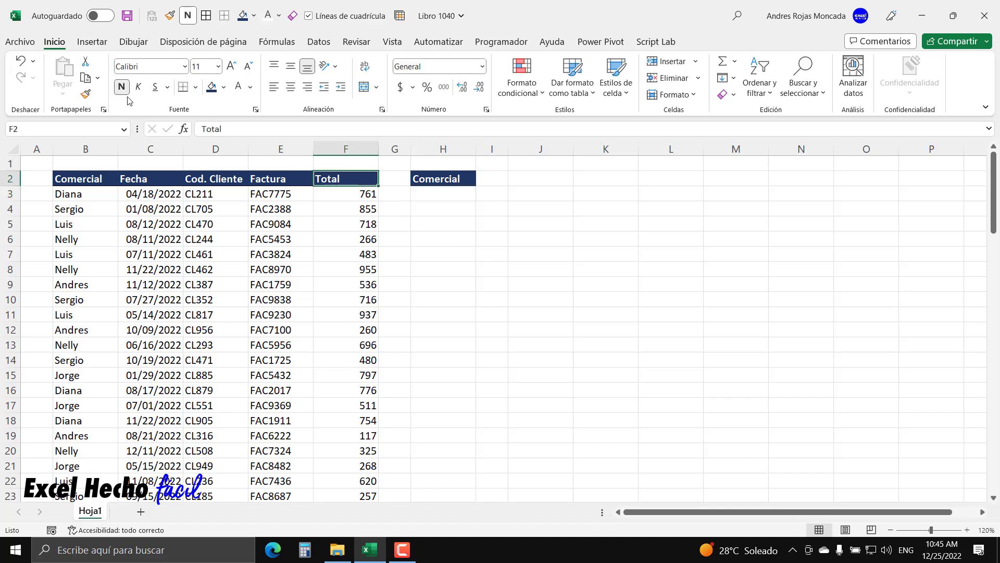
pyautogui.click(86, 94)
pyautogui.click(467, 179)
# Enter the sales representative's name in H3 as the lookup criterion under the Comercial header.
pyautogui.click(467, 193)
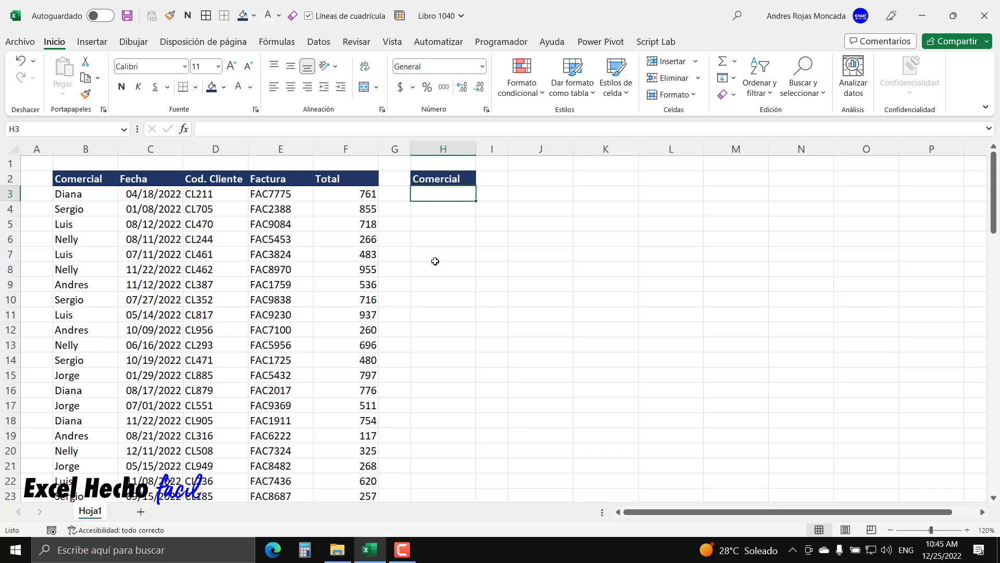
pyautogui.write('Andres')
pyautogui.press('Return')
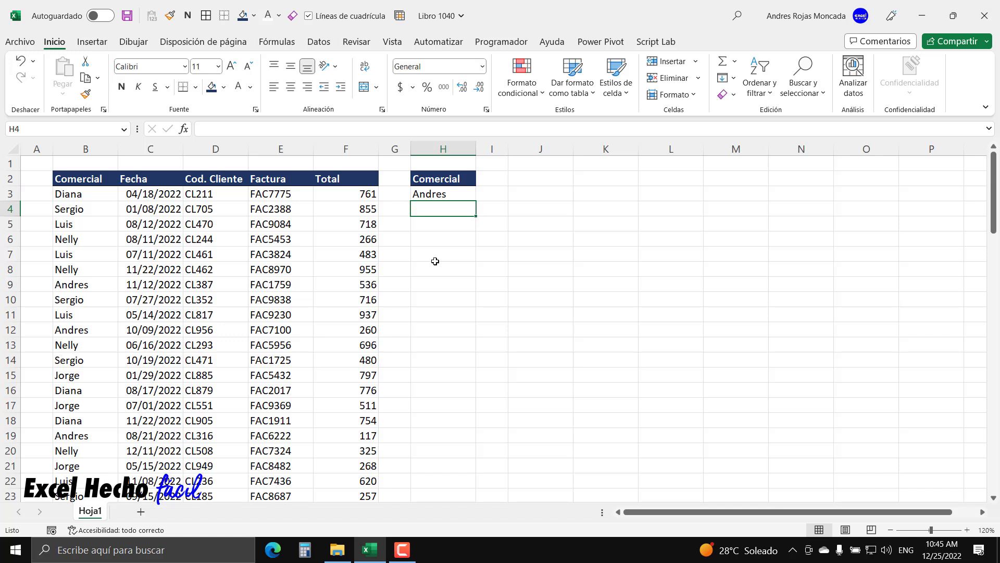
pyautogui.click(541, 178)
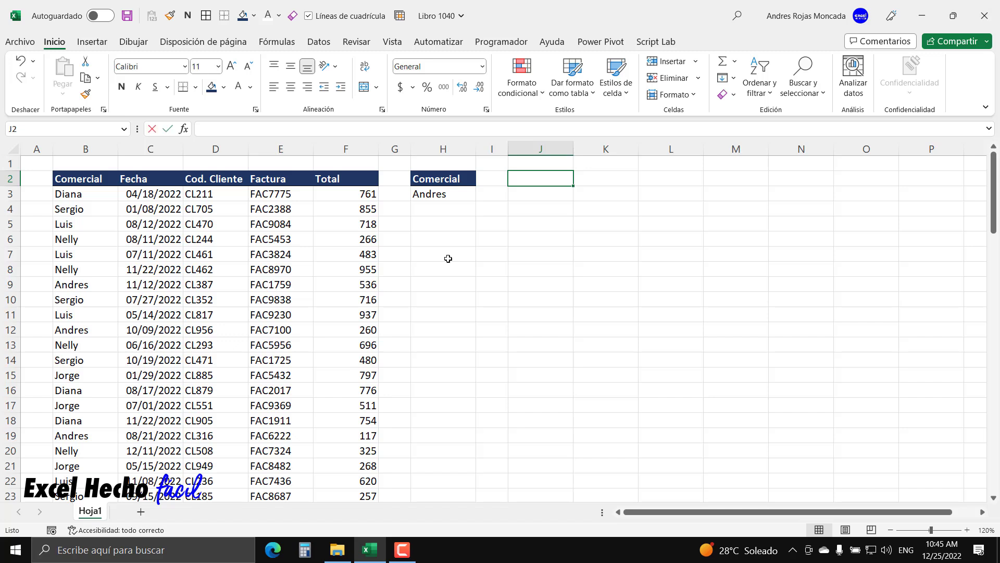
pyautogui.write('=let')
pyautogui.press('Tab')
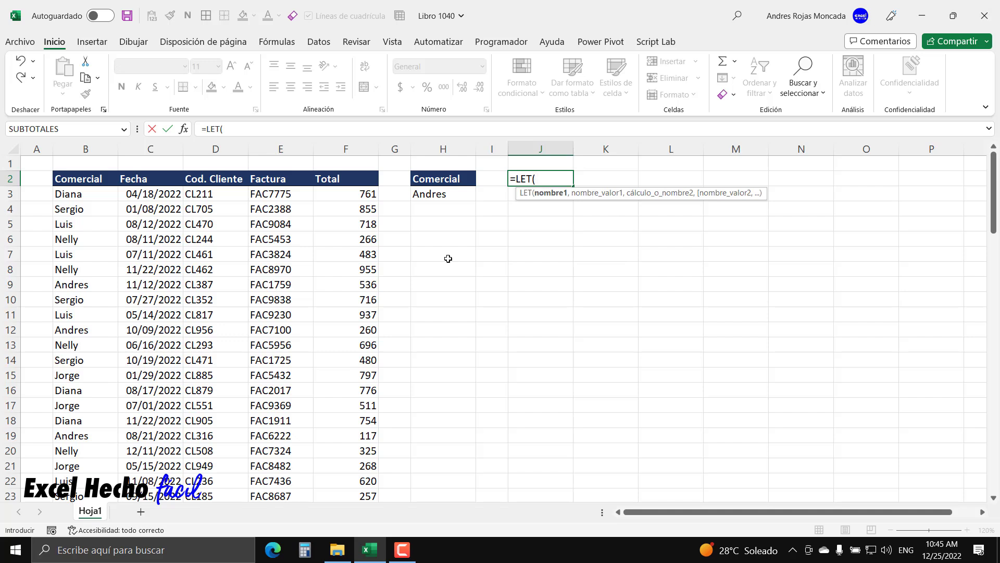
pyautogui.moveTo(603, 194); pyautogui.dragTo(529, 300)
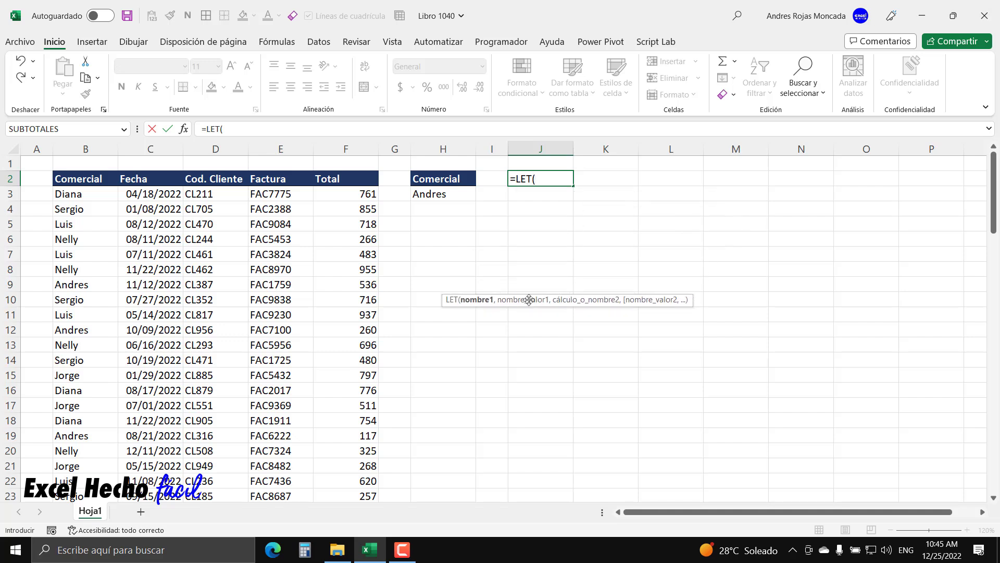
pyautogui.press('BackSpace')
pyautogui.write('_Encabezado,')
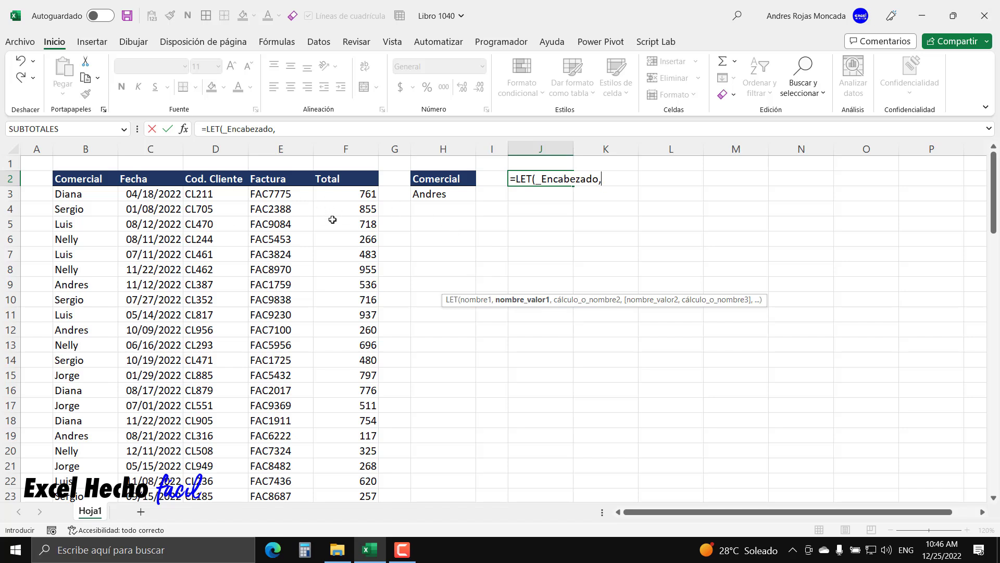
pyautogui.press('Return')
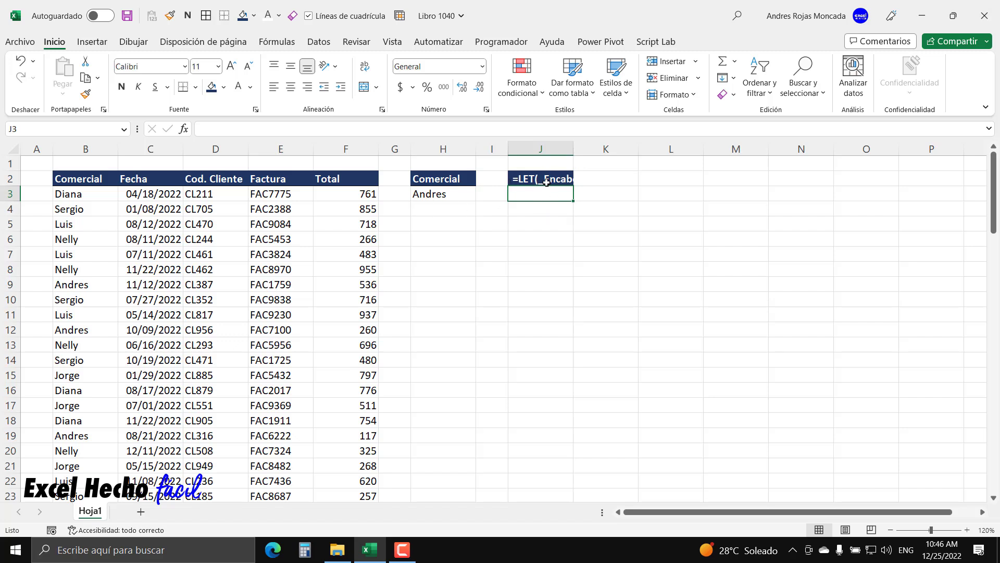
pyautogui.click(514, 182)
pyautogui.press('Delete')
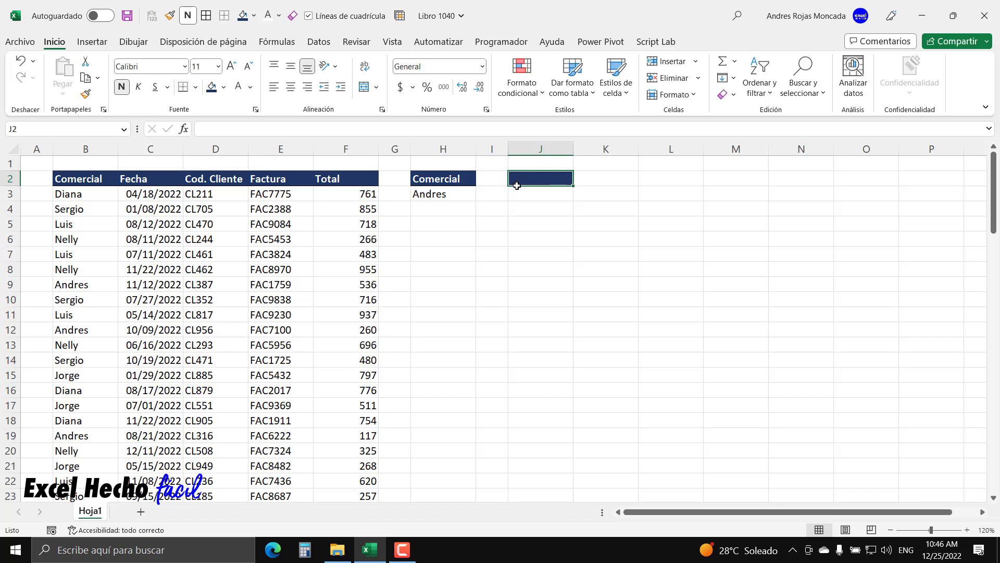
pyautogui.click(521, 224)
pyautogui.hotkey('ctrl', 'z')
pyautogui.hotkey('ctrl', 'z')
pyautogui.click(535, 226)
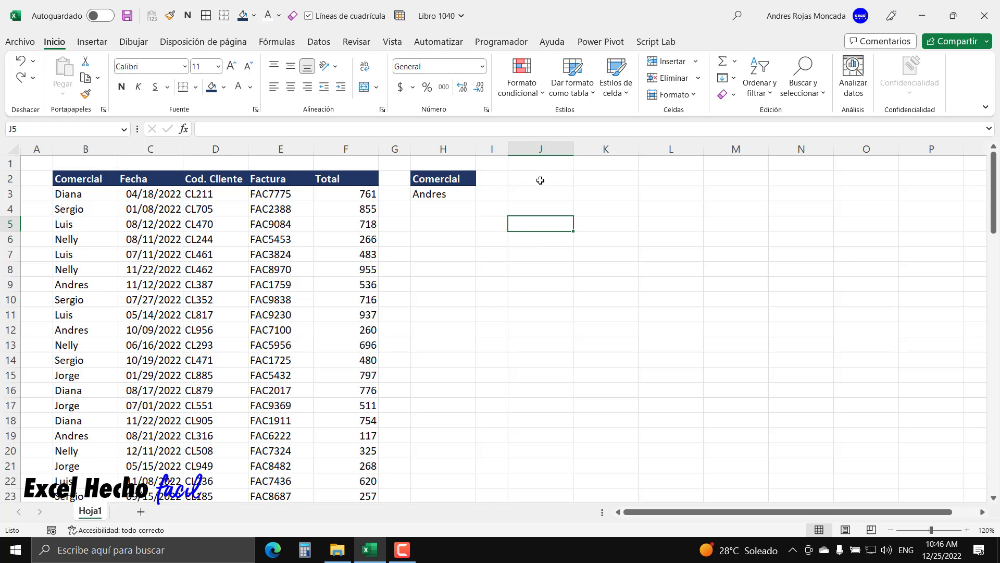
# Convert the data range B2:F95 into a table with headers.
pyautogui.click(83, 182)
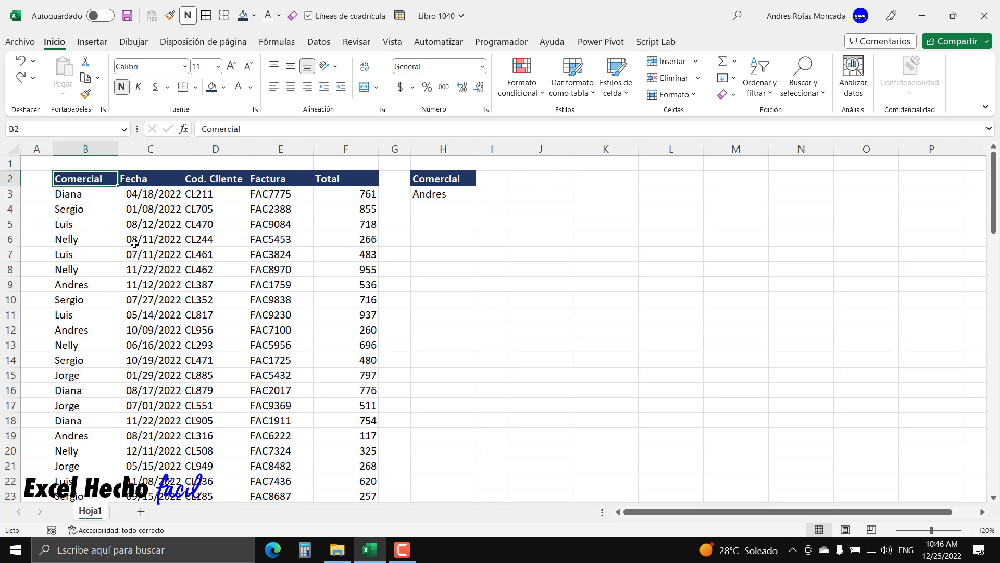
pyautogui.hotkey('ctrl', 't')
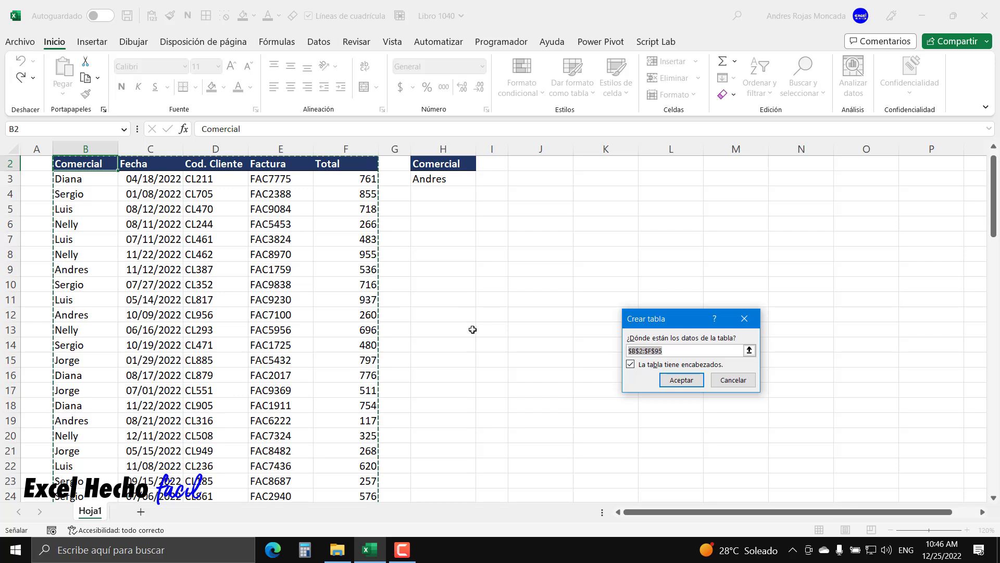
pyautogui.scroll(1, 469, 331)
pyautogui.moveTo(669, 319); pyautogui.dragTo(437, 220)
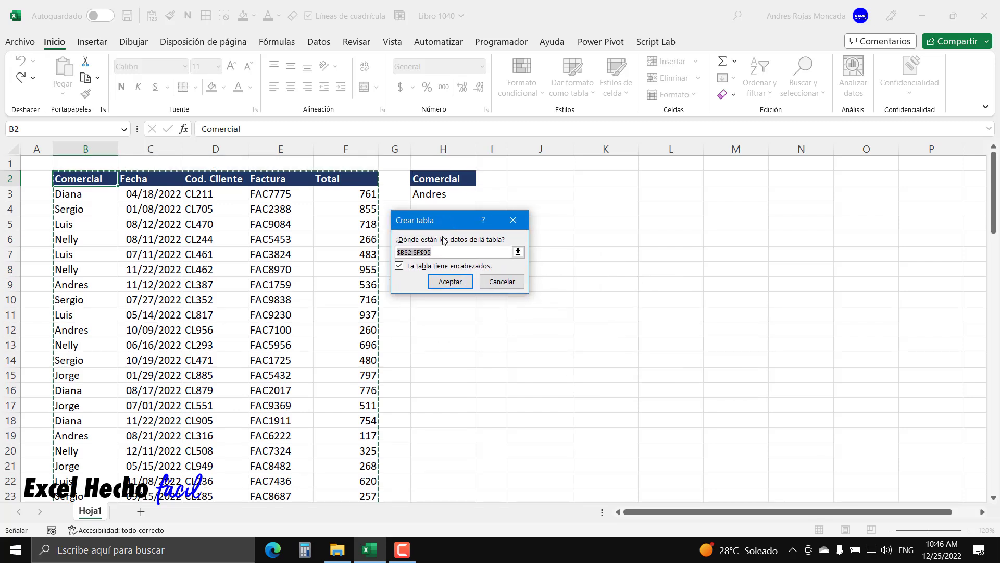
pyautogui.click(450, 282)
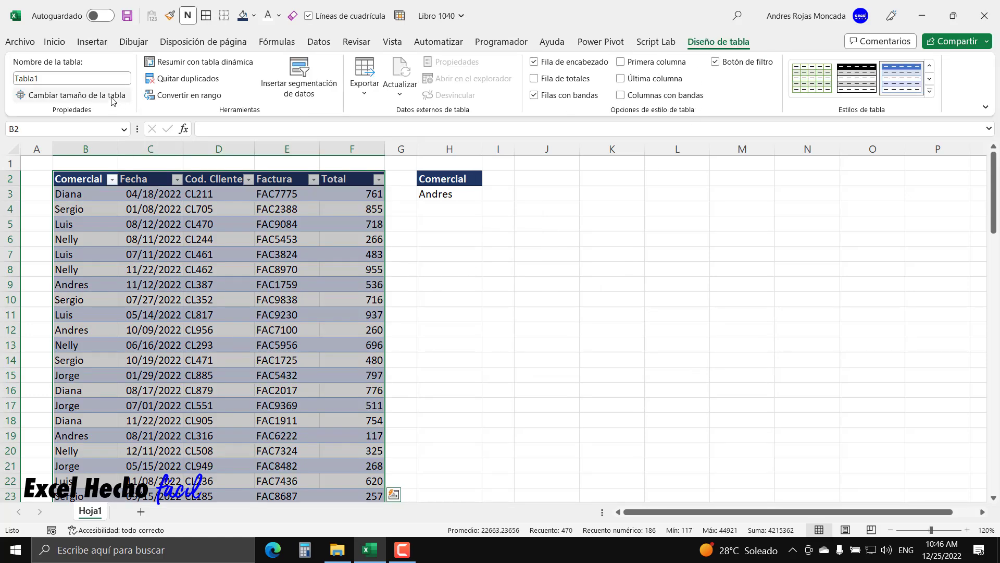
# Name the new table BD.
pyautogui.click(57, 81)
pyautogui.write('BD')
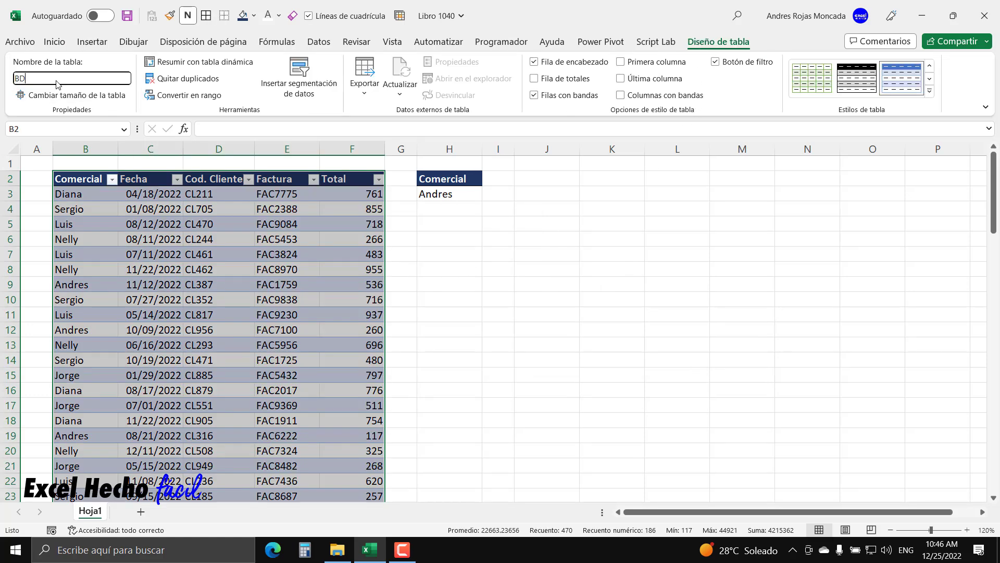
pyautogui.press('Return')
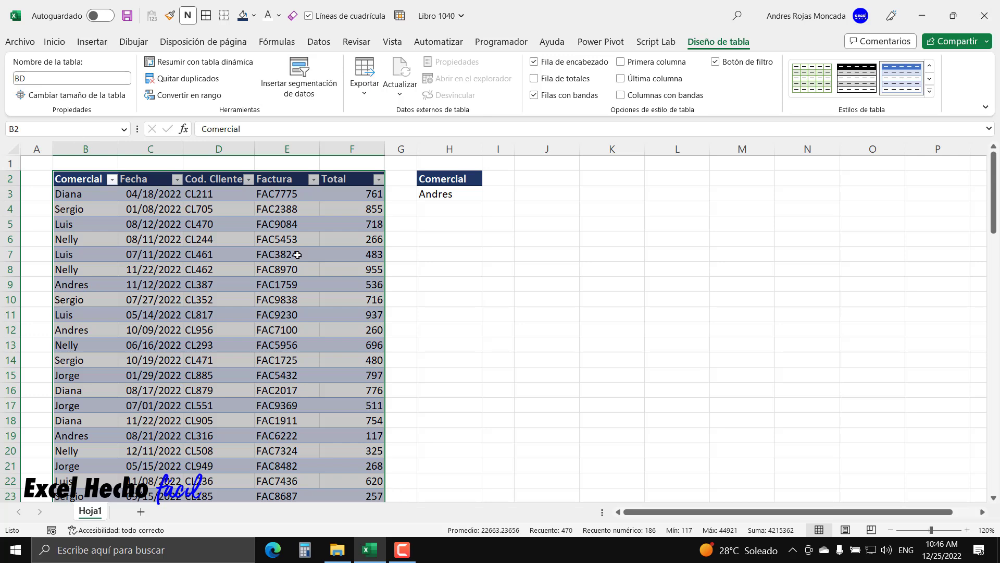
# Start a LET formula in J2 and define the variable _Encabezados as the BD table's header row, BD[#Encabezados].
pyautogui.click(548, 180)
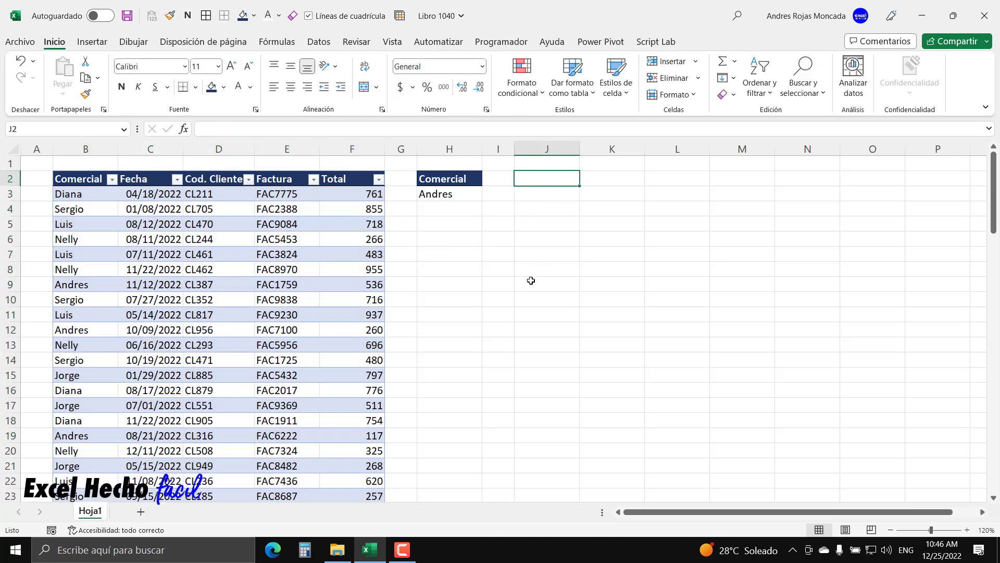
pyautogui.write('=LET(')
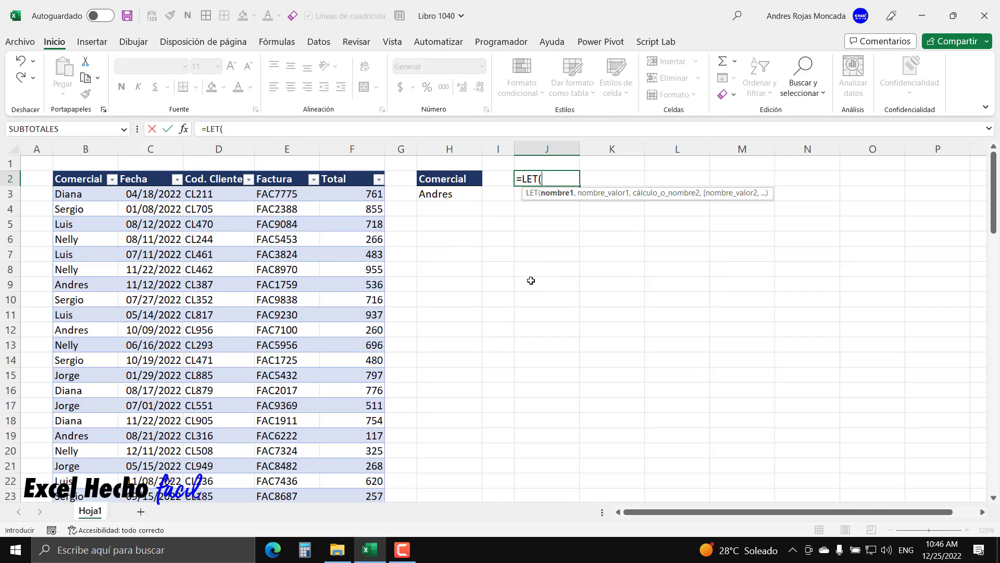
pyautogui.write('_Encabeza')
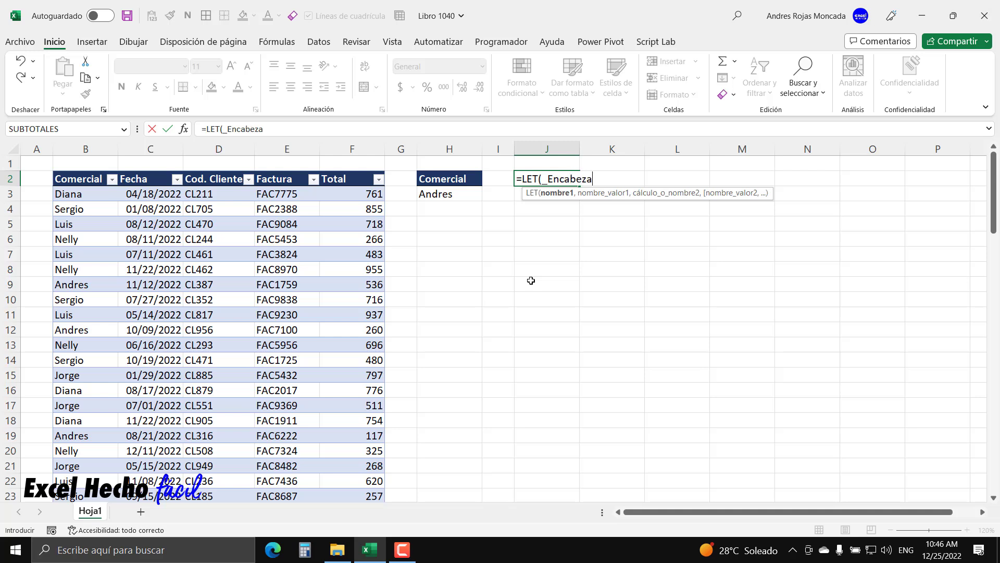
pyautogui.write('dos,')
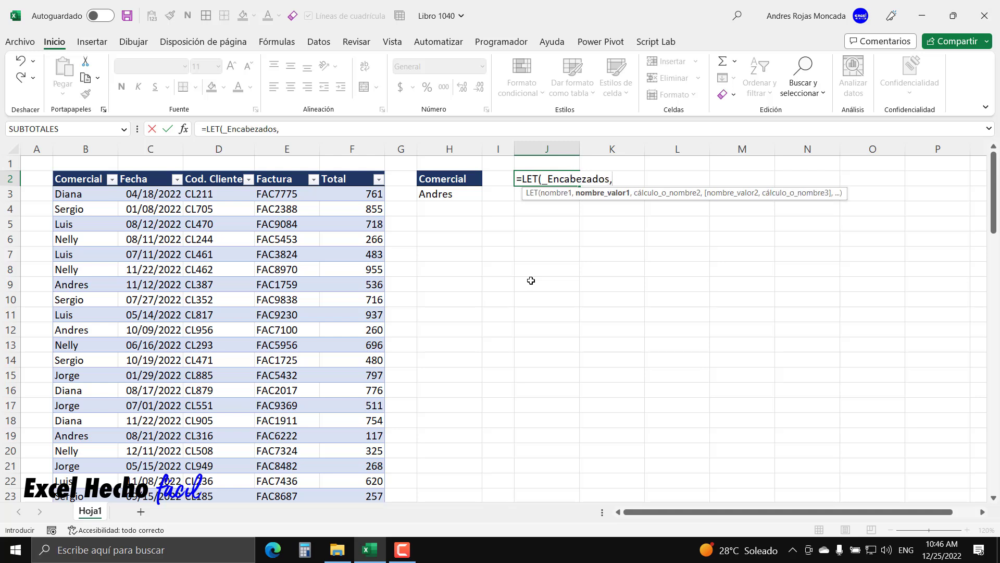
pyautogui.moveTo(652, 197); pyautogui.dragTo(588, 321)
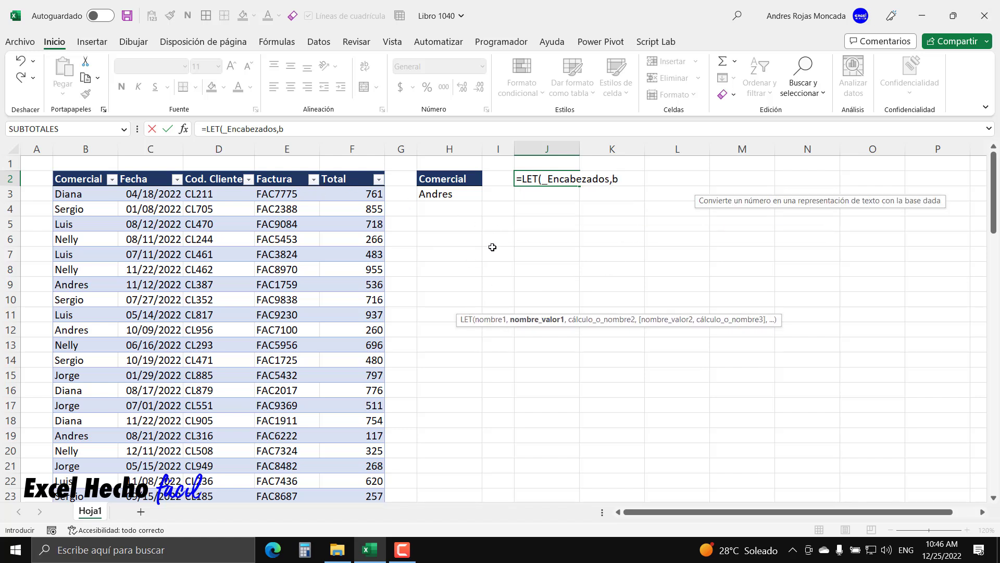
pyautogui.write('BD')
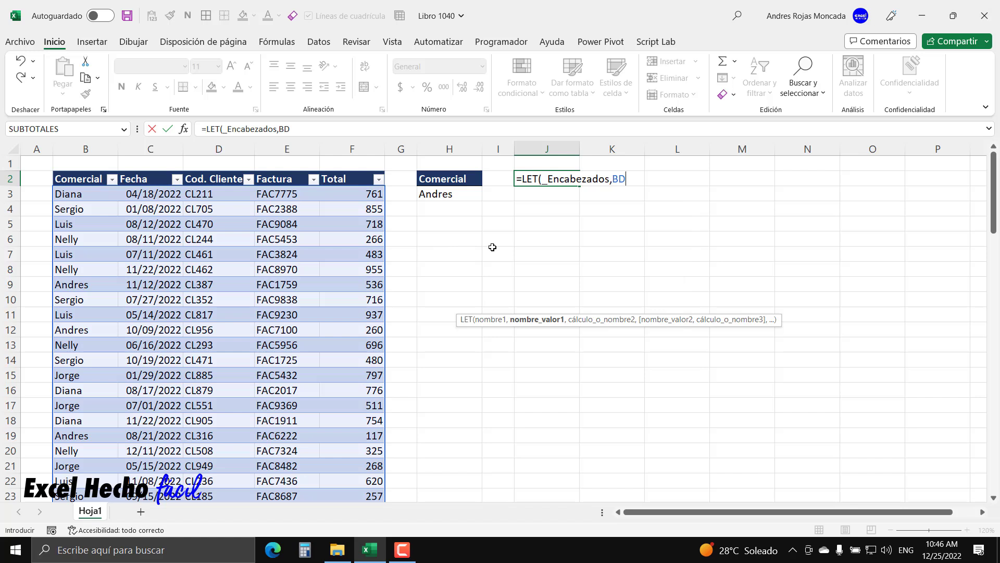
pyautogui.write('[')
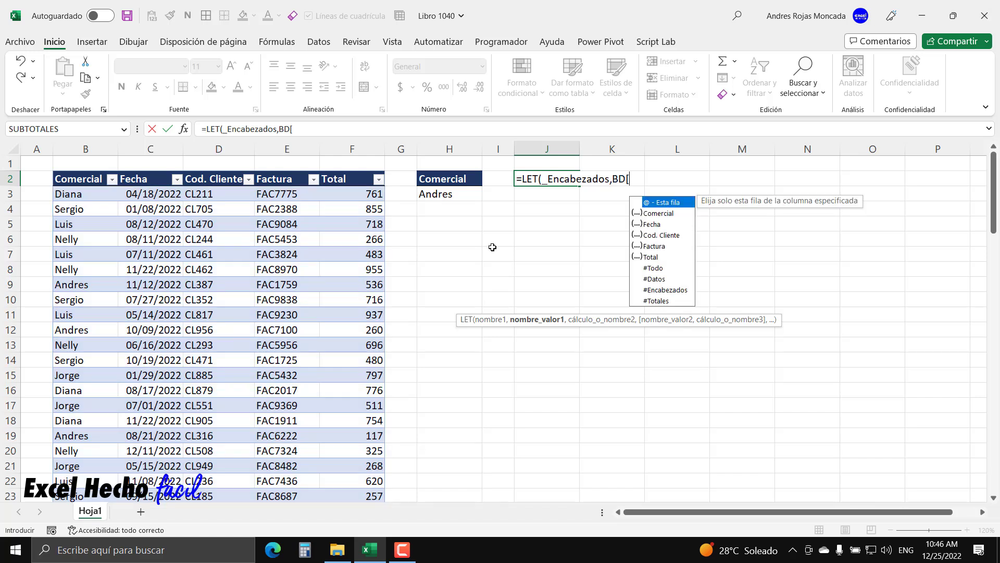
pyautogui.doubleClick(660, 290)
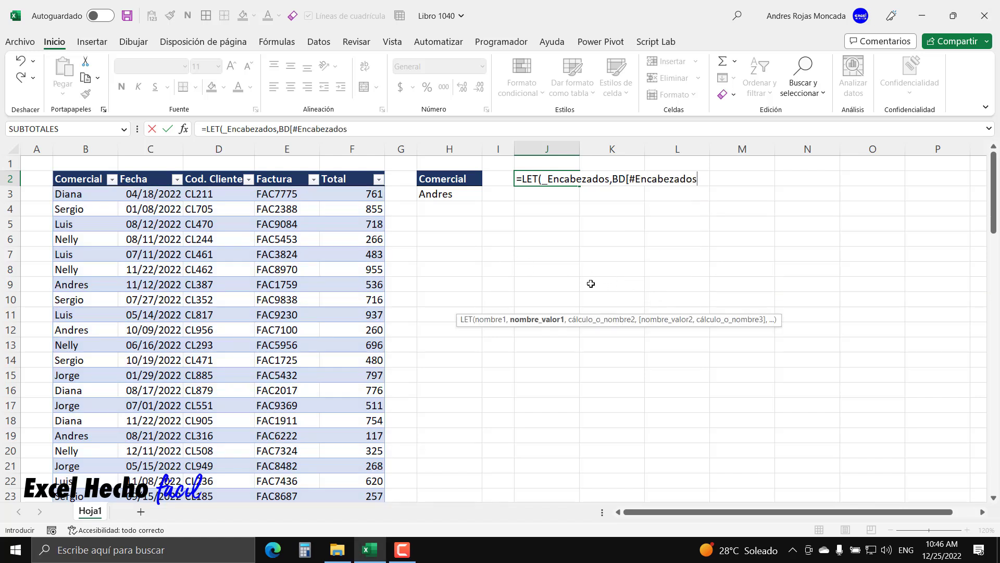
pyautogui.write(']')
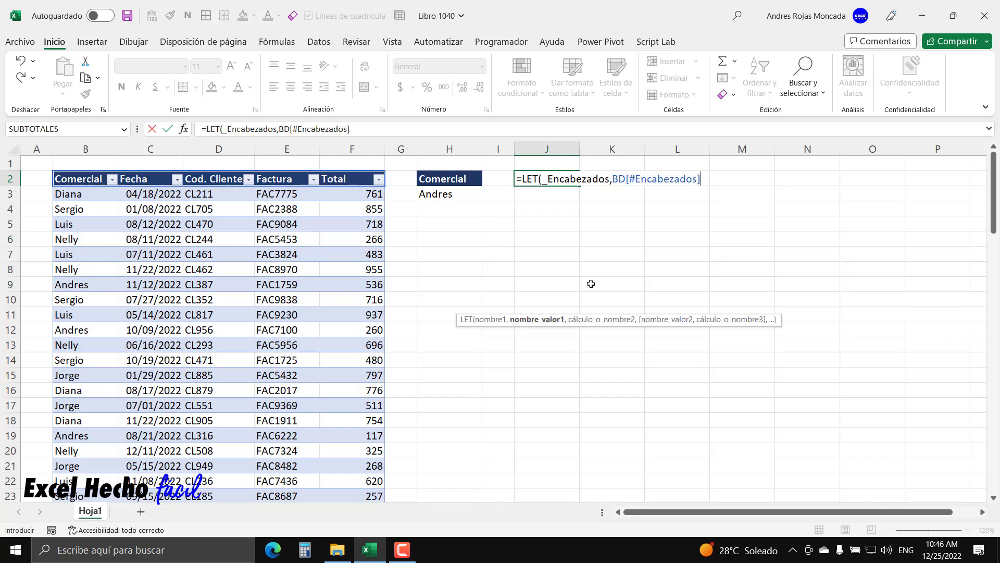
pyautogui.moveTo(613, 180); pyautogui.dragTo(697, 211)
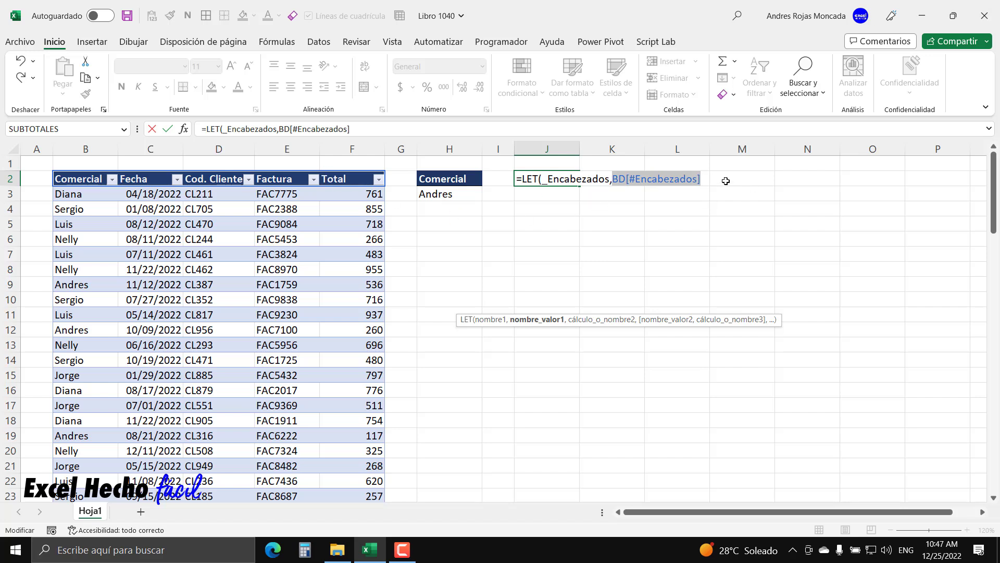
pyautogui.click(704, 179)
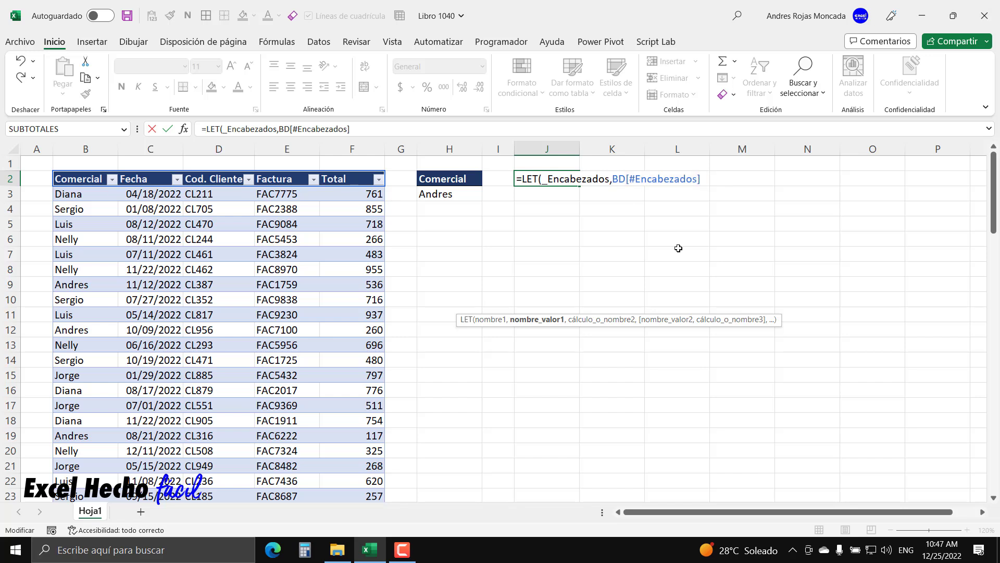
pyautogui.write(',')
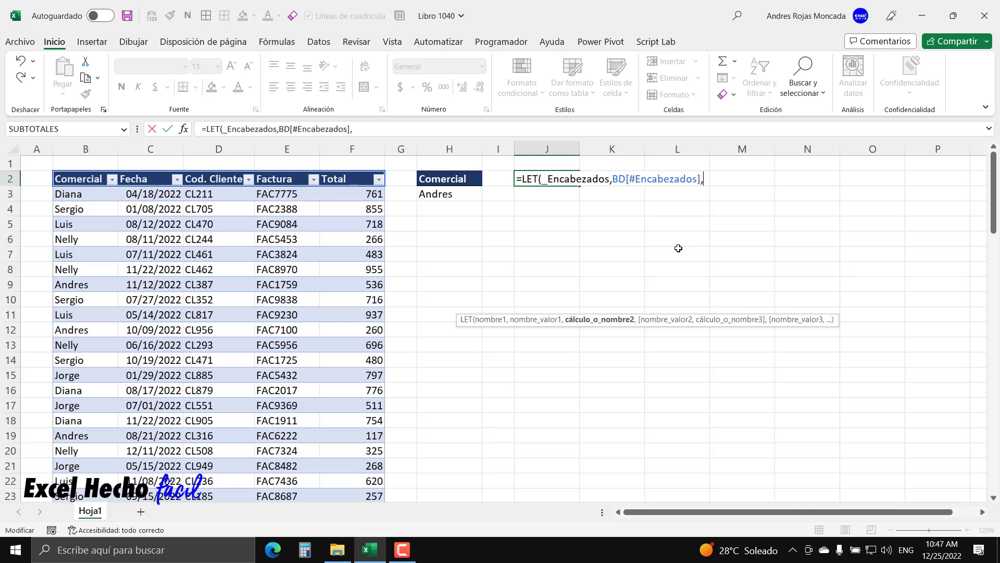
# On a new line of the LET formula, define the variable _Criterio as cell H3.
pyautogui.hotkey('alt', 'Return')
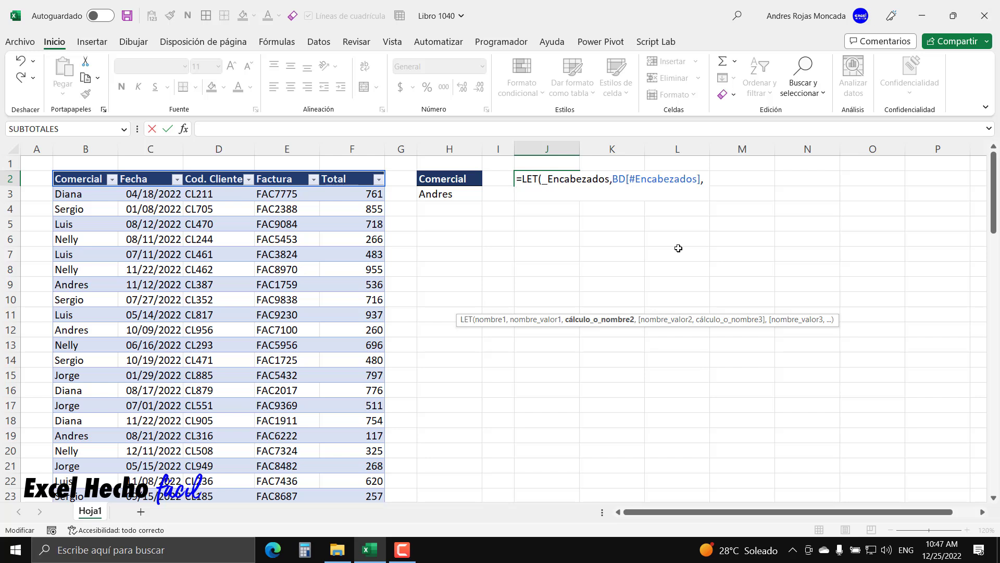
pyautogui.write('_')
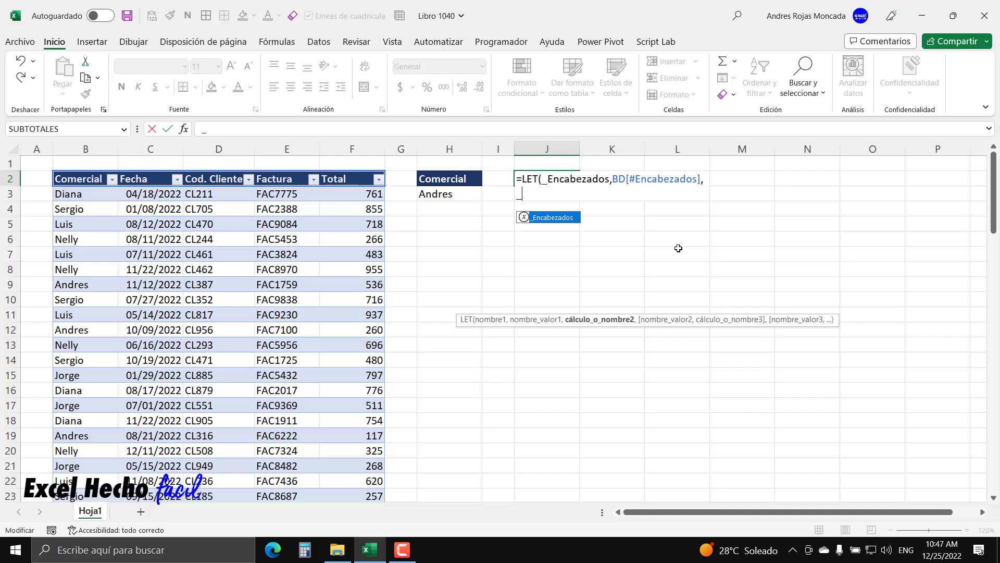
pyautogui.write('Criterio,')
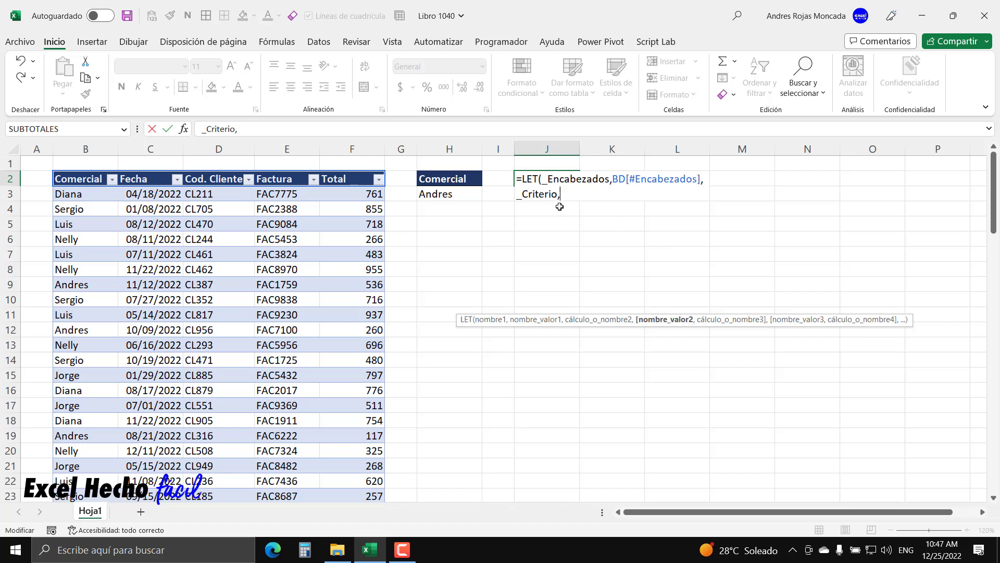
pyautogui.click(463, 197)
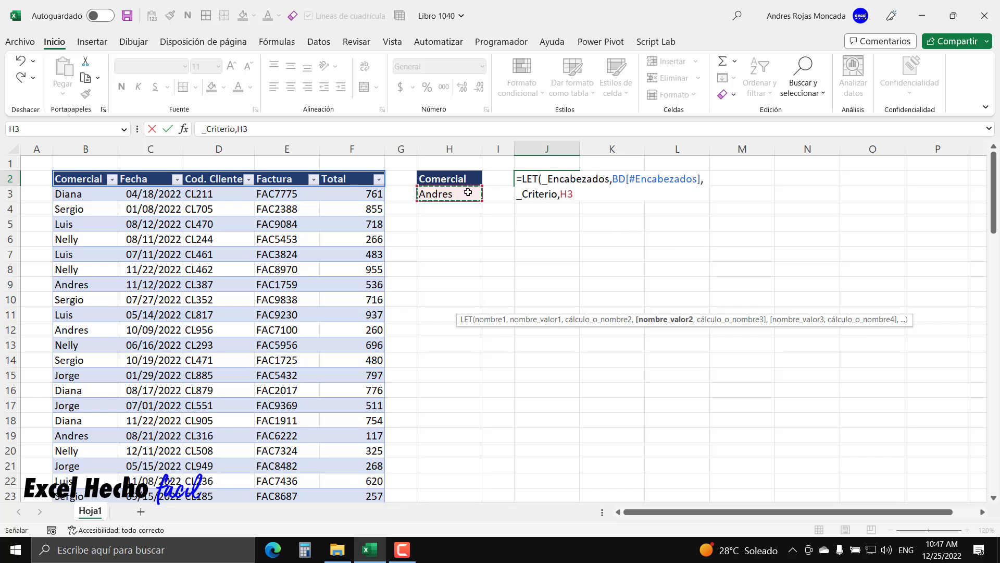
pyautogui.write(',')
# On a new line, add the variable _ResultadoFiltro and start its FILTRAR function with BD as the array.
pyautogui.hotkey('alt', 'Return')
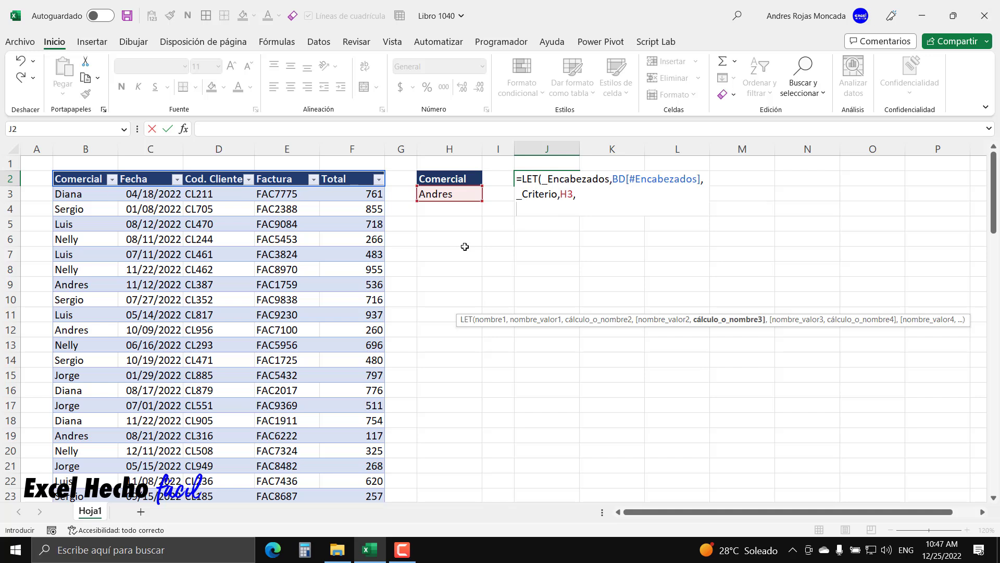
pyautogui.write('_')
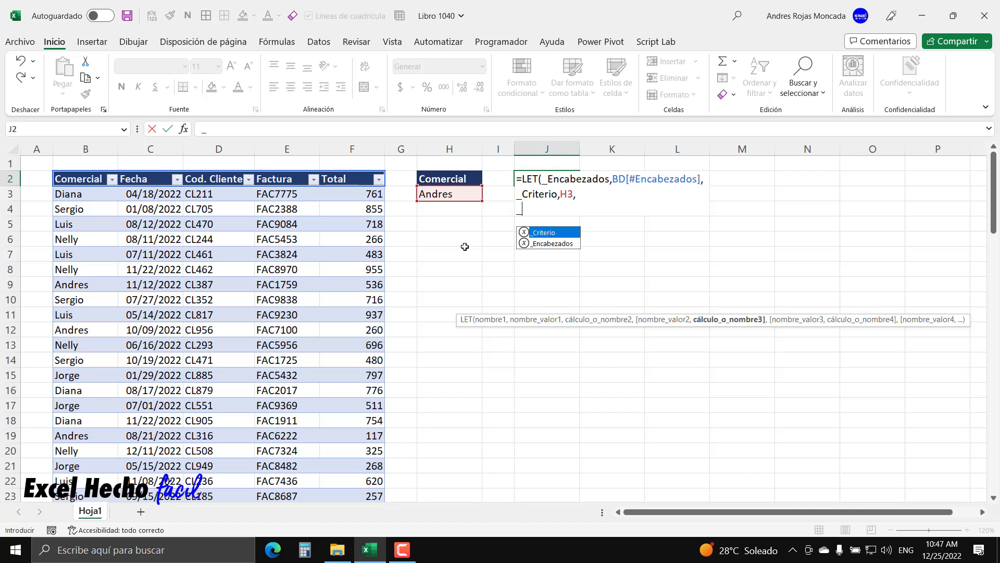
pyautogui.write('Resultad')
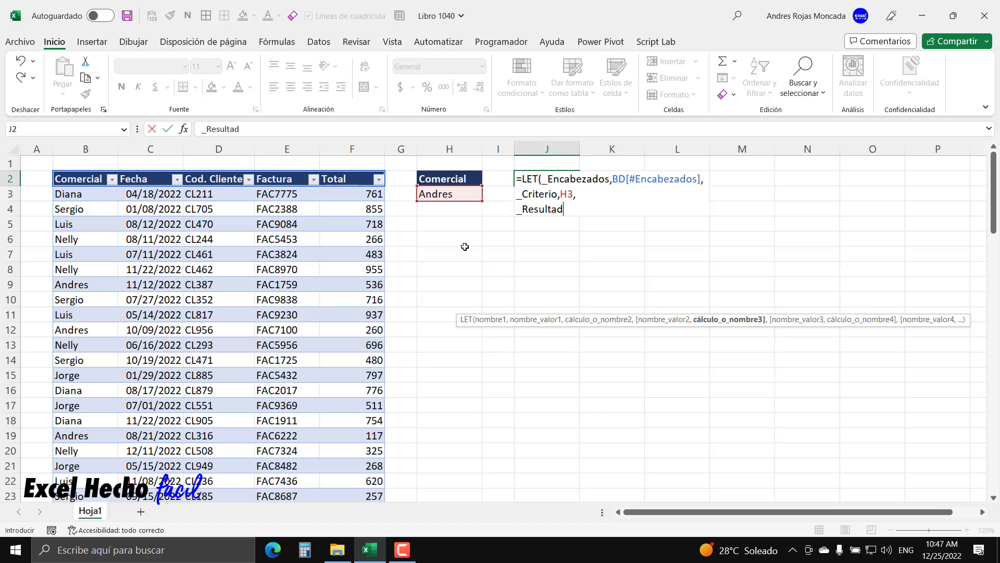
pyautogui.write('oFiltro,')
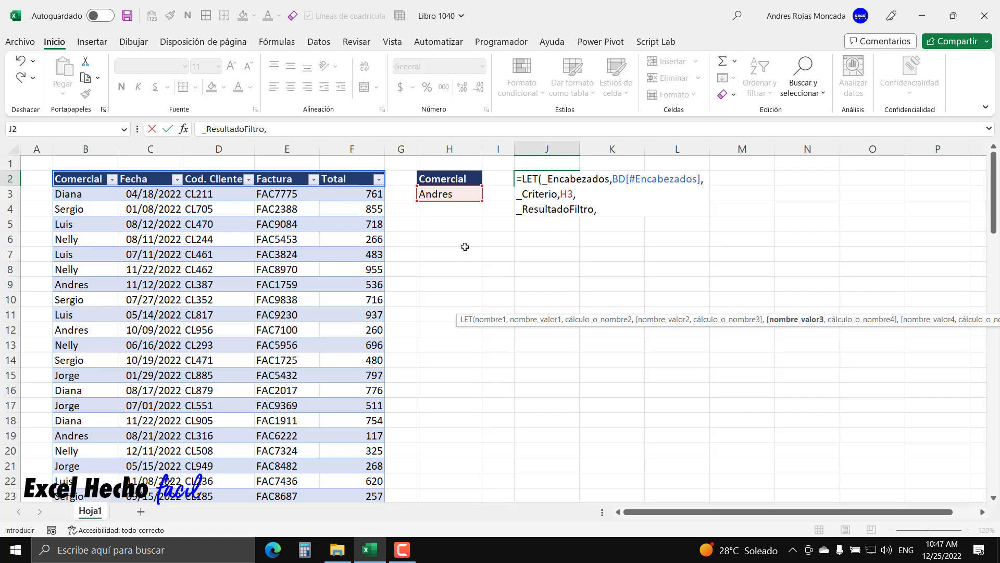
pyautogui.write('filtr')
pyautogui.press('Tab')
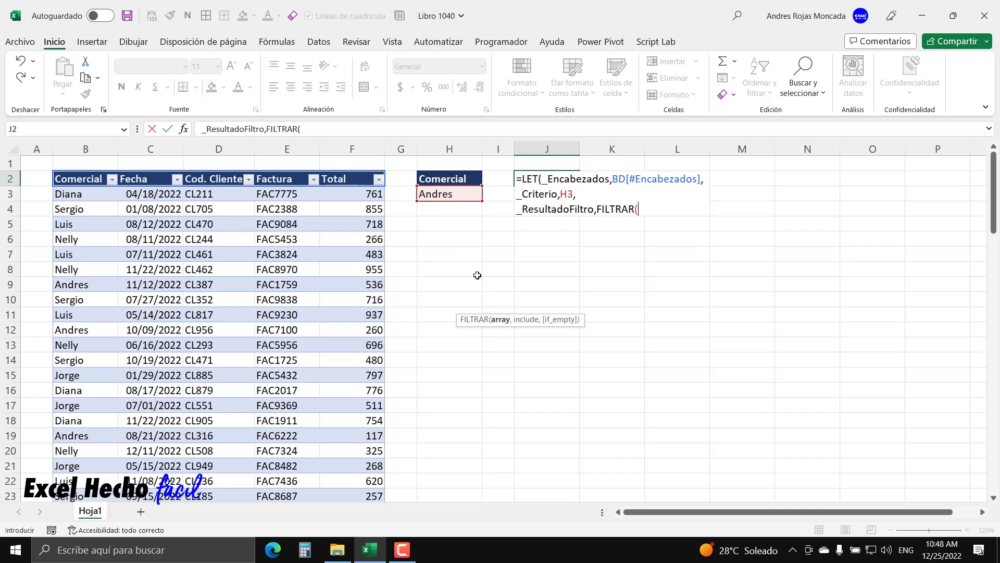
pyautogui.write('BD')
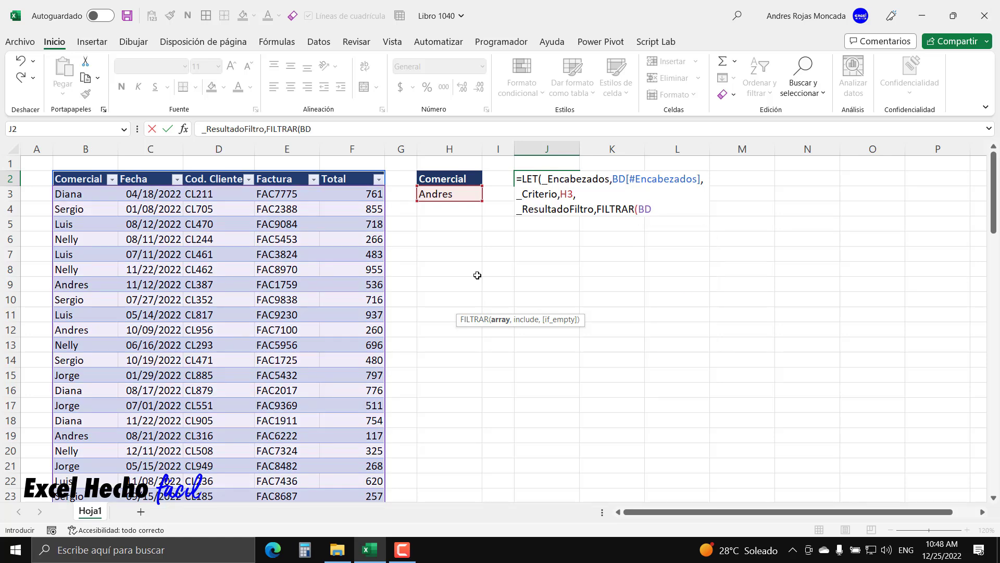
pyautogui.write(',')
# Complete the FILTRAR function with the condition ELEGIRCOLS(BD,1)=_Criterio.
pyautogui.write('ele')
pyautogui.press('Down')
pyautogui.press('Tab')
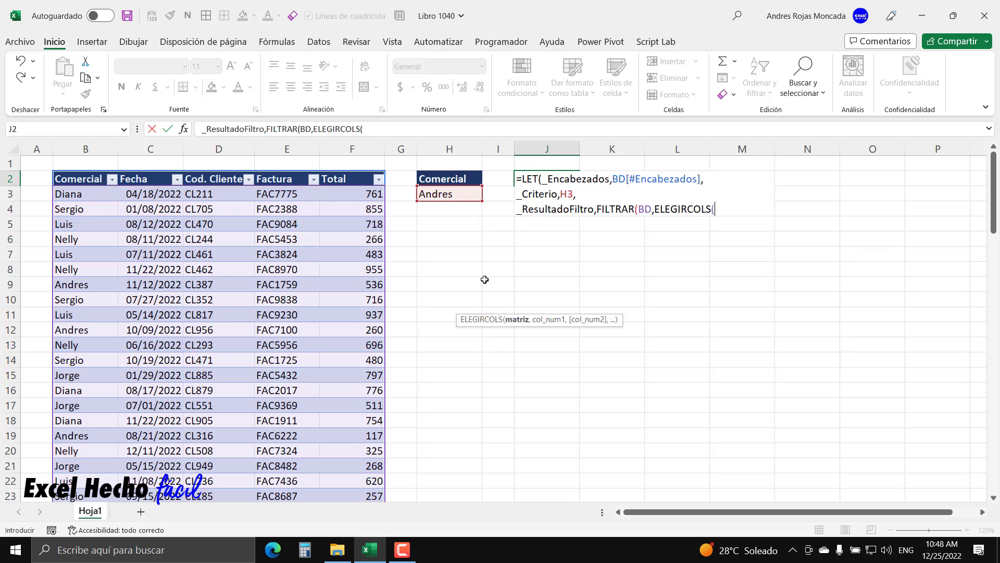
pyautogui.write('BD')
pyautogui.write(',')
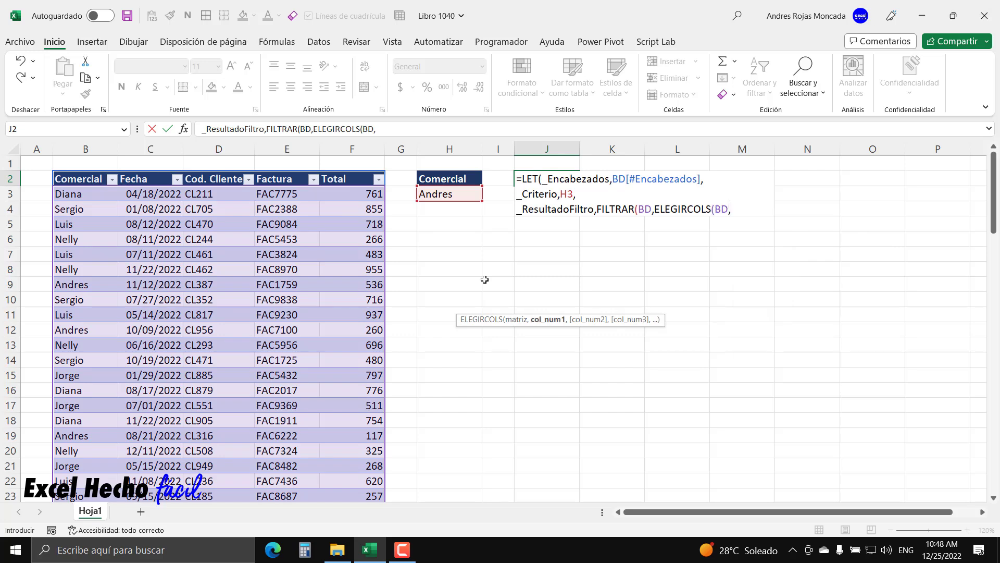
pyautogui.write('1)')
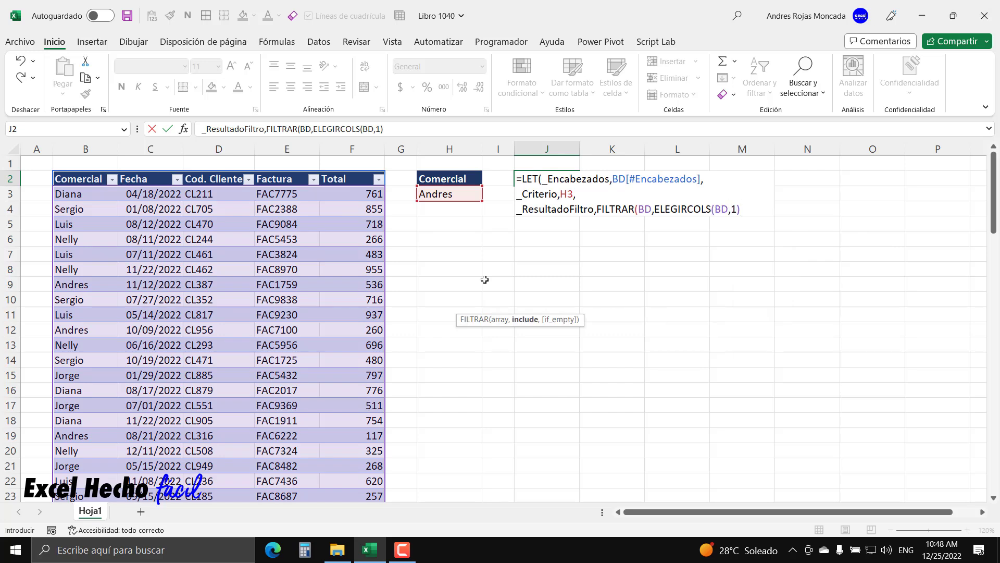
pyautogui.moveTo(655, 208); pyautogui.dragTo(754, 213)
pyautogui.click(752, 212)
pyautogui.write('=_')
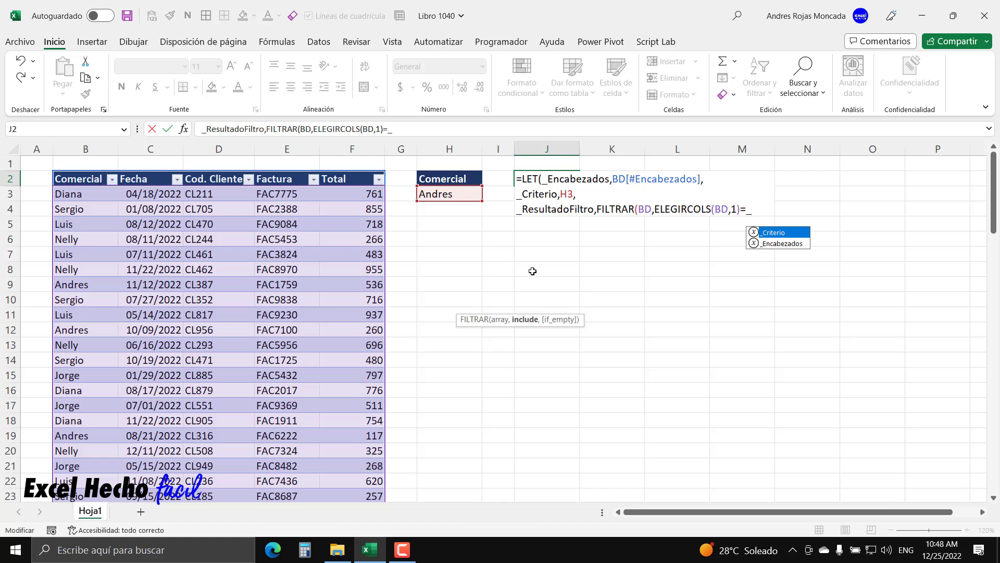
pyautogui.press('Tab')
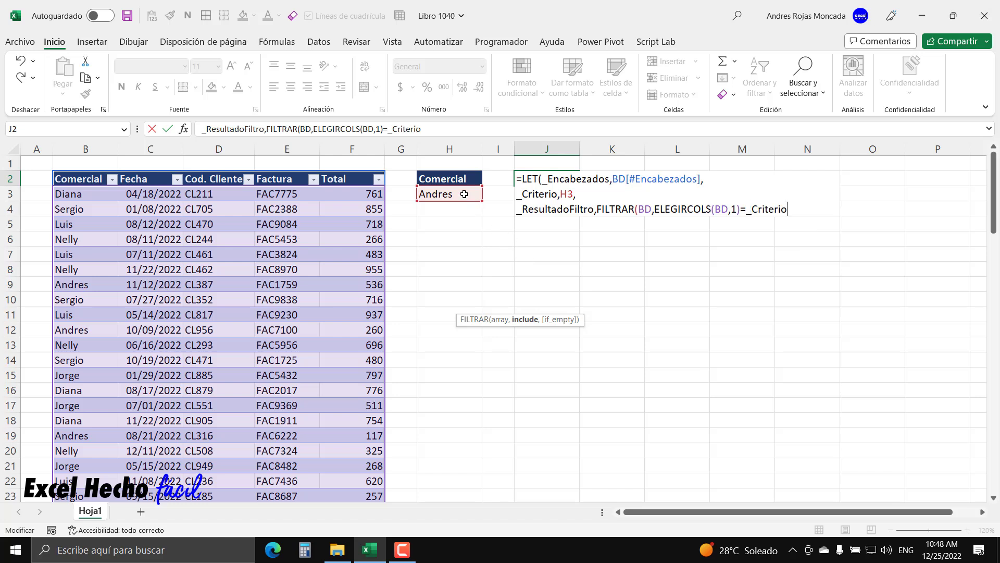
pyautogui.write(')')
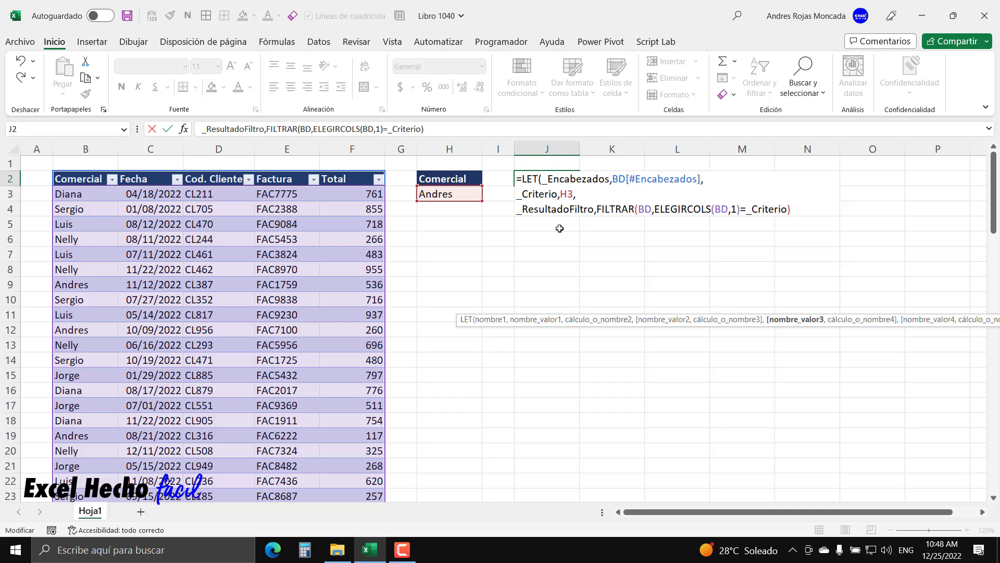
pyautogui.write(',')
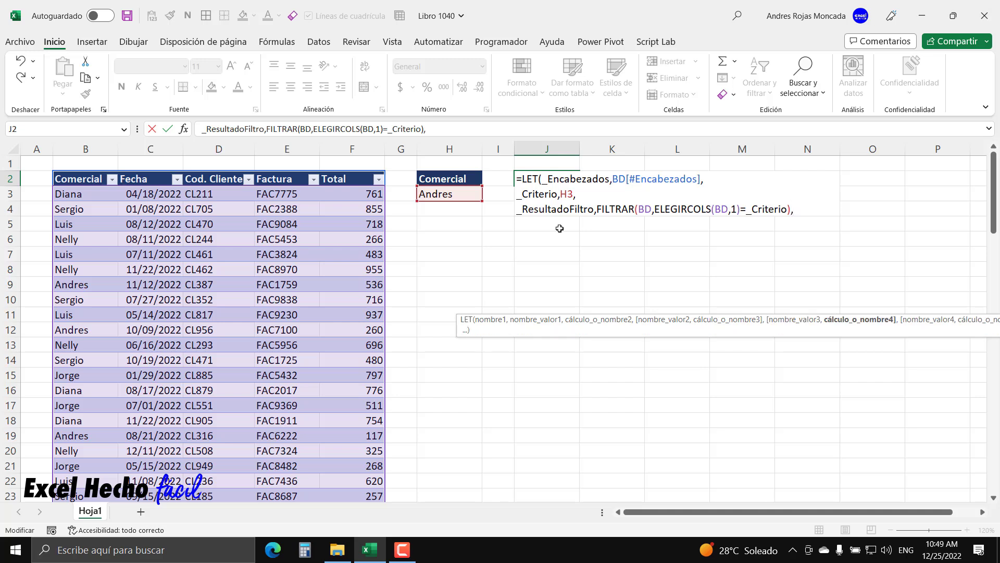
# On a new line of the LET formula, add the variable _ClientesAtendidos and start its value with the ELEGIRCOLS function.
pyautogui.hotkey('alt', 'Return')
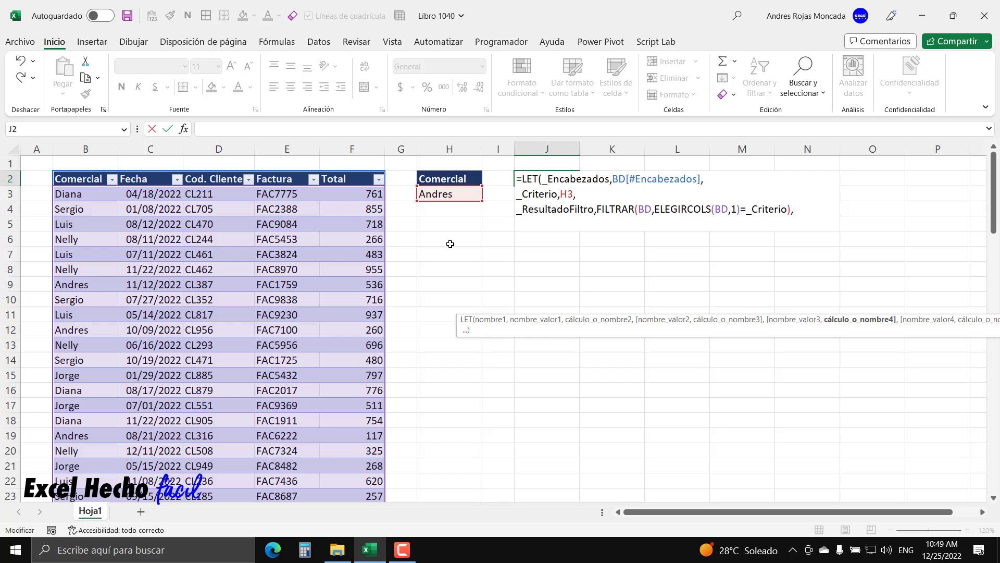
pyautogui.write('_')
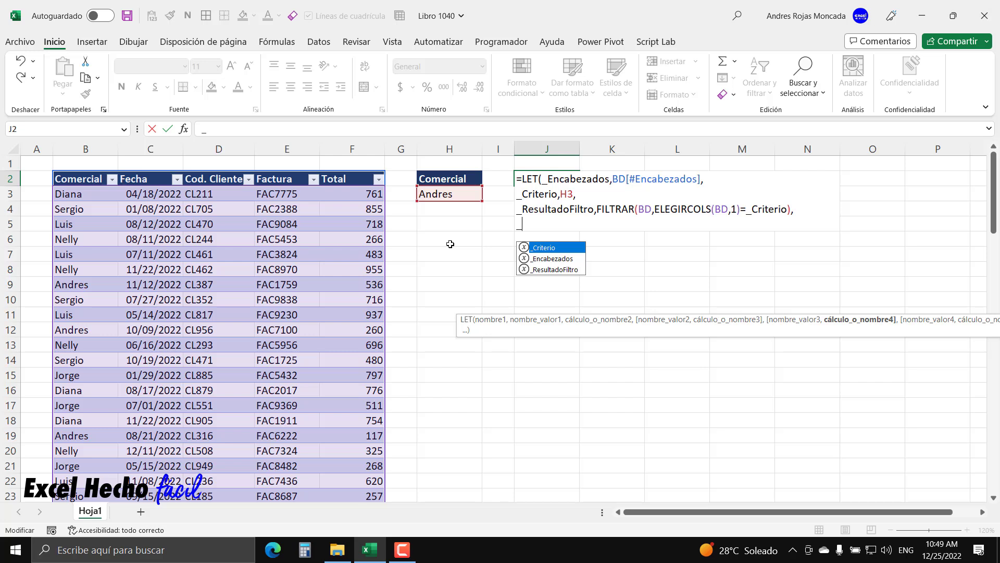
pyautogui.write('ClientesAtendidos')
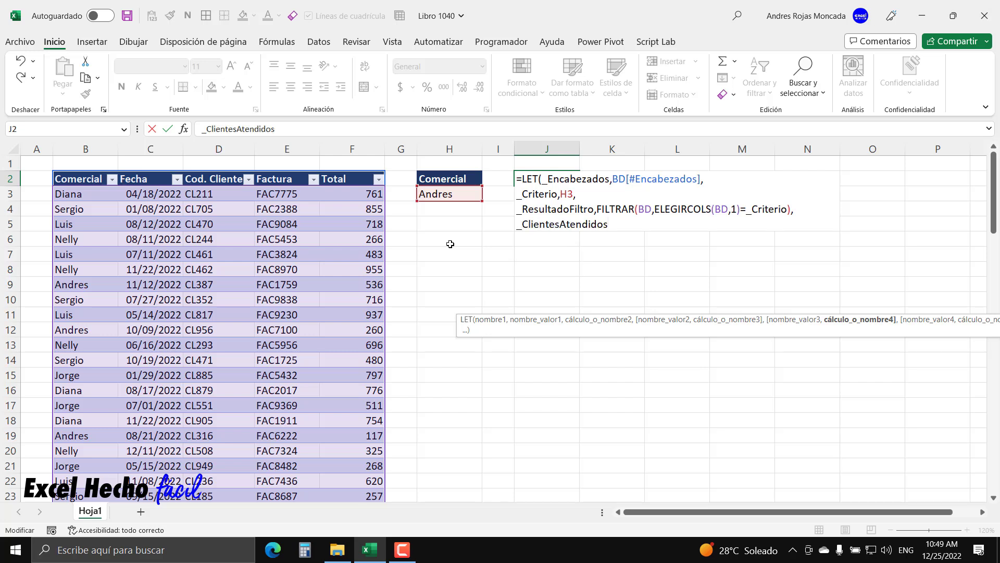
pyautogui.write(',')
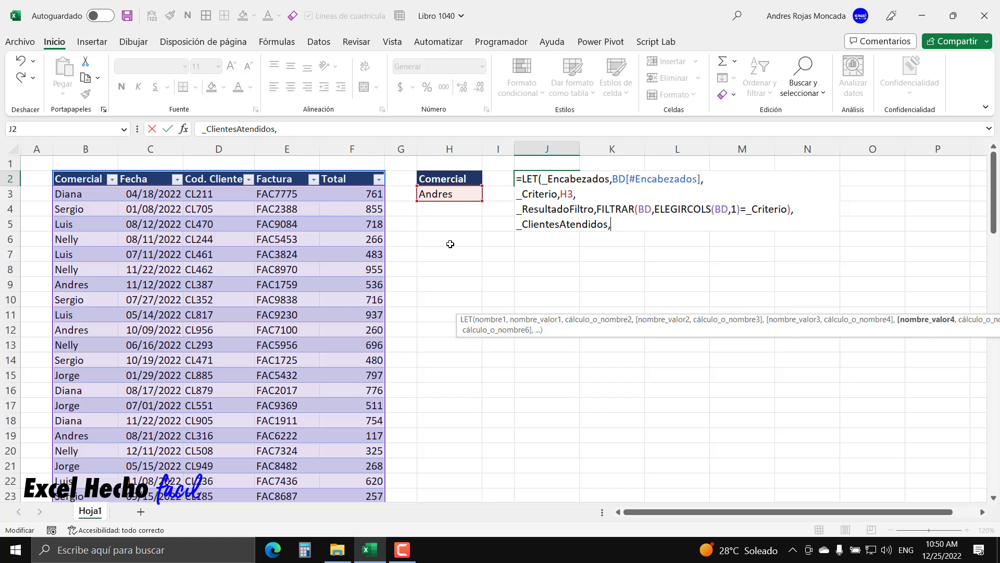
pyautogui.write('ele')
pyautogui.press('Down')
pyautogui.press('Tab')
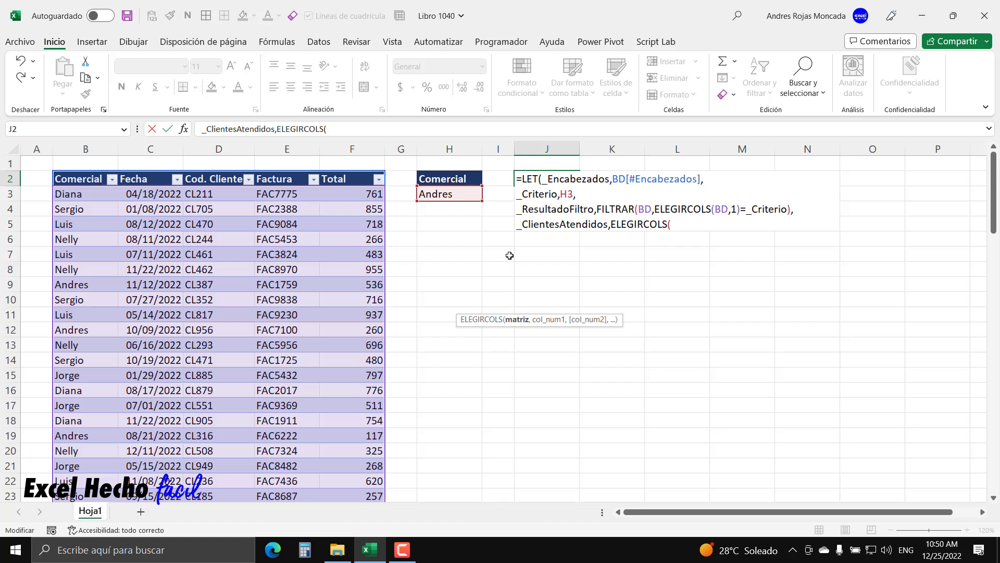
# Complete the ELEGIRCOLS function of _ClientesAtendidos with _ResultadoFiltro as the array and 3 as the column number.
pyautogui.write('_')
pyautogui.press('Down')
pyautogui.press('Down')
pyautogui.press('Tab')
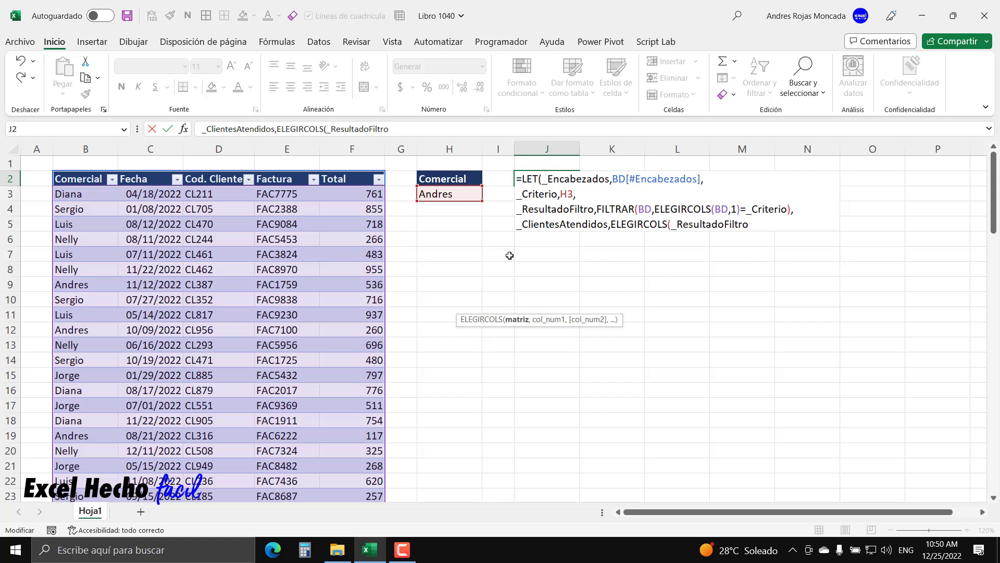
pyautogui.write(',')
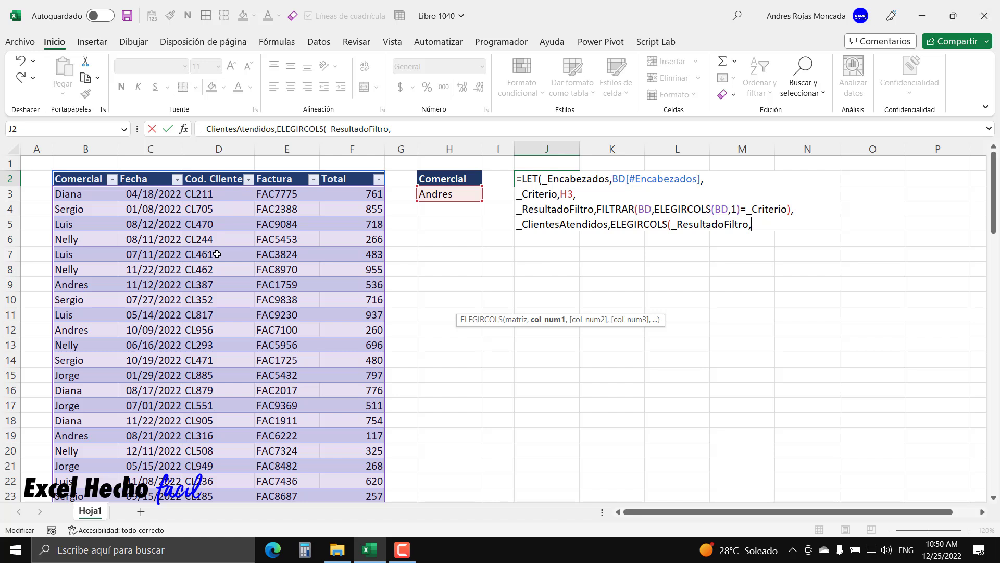
pyautogui.write('3)')
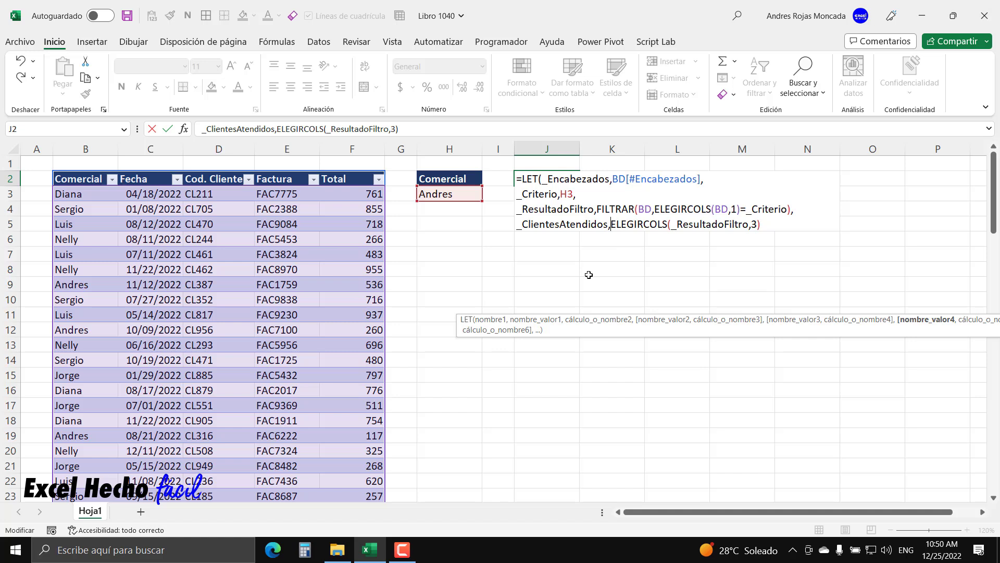
# Wrap the ELEGIRCOLS expression of _ClientesAtendidos in the UNICOS function.
pyautogui.write('uni')
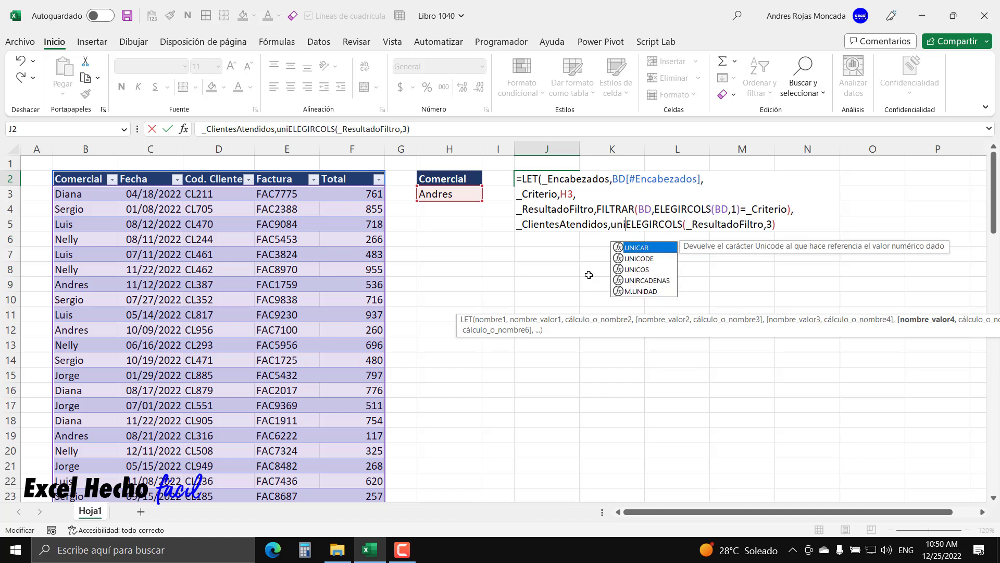
pyautogui.press('Down')
pyautogui.press('Down')
pyautogui.press('Tab')
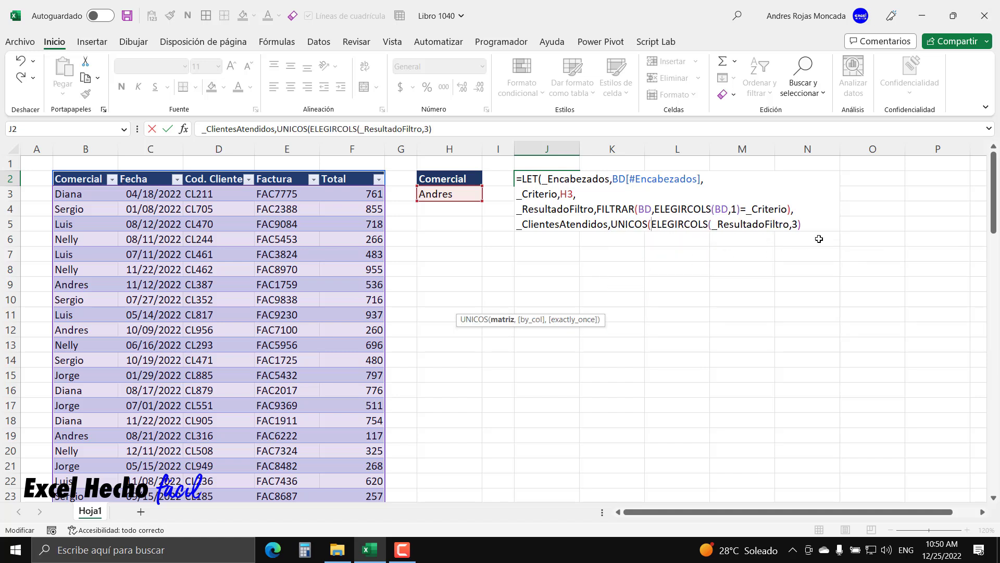
pyautogui.write(')')
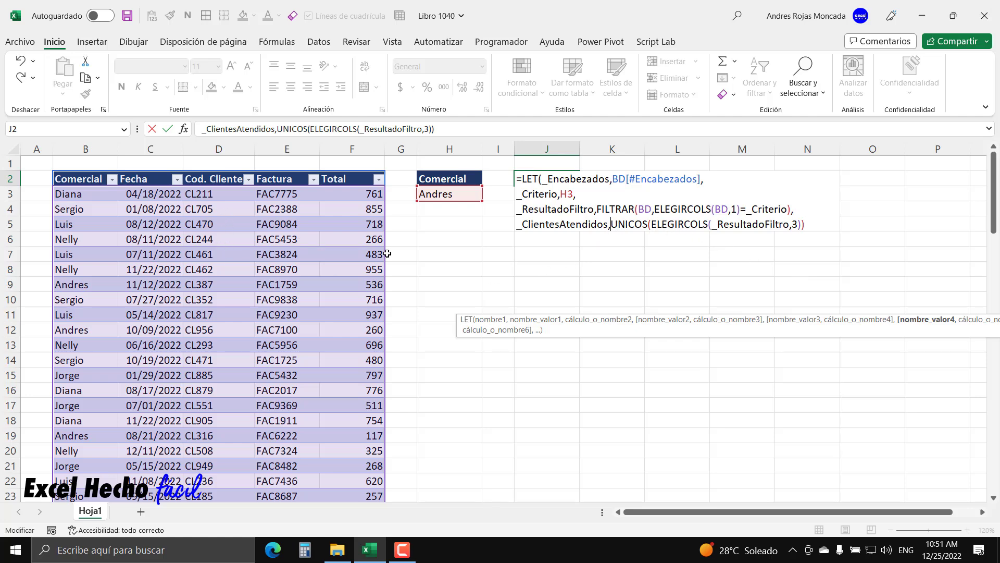
# Nest the UNICOS expression of _ClientesAtendidos inside CONTARA and end the argument with a comma.
pyautogui.write('contar')
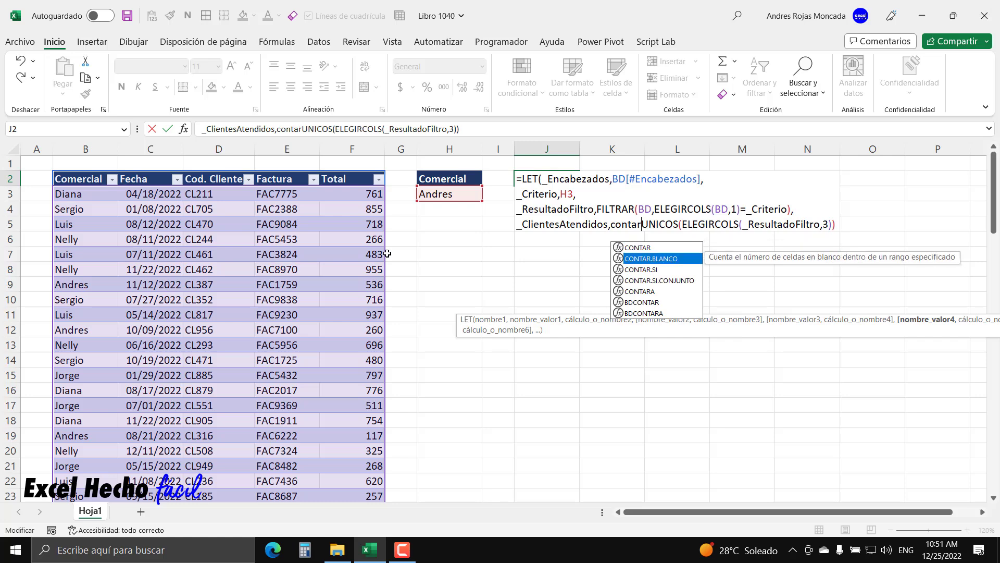
pyautogui.press('Tab')
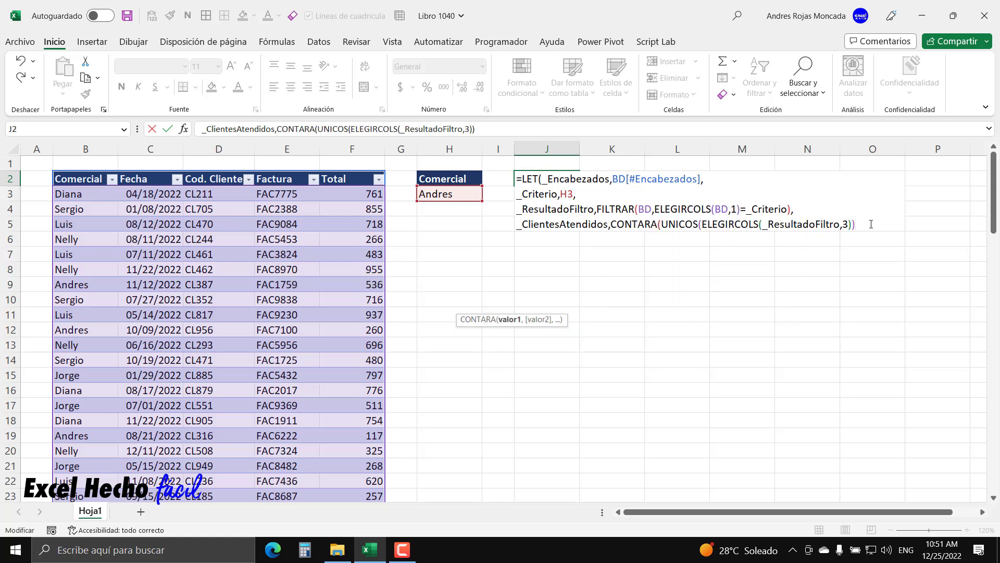
pyautogui.write(')')
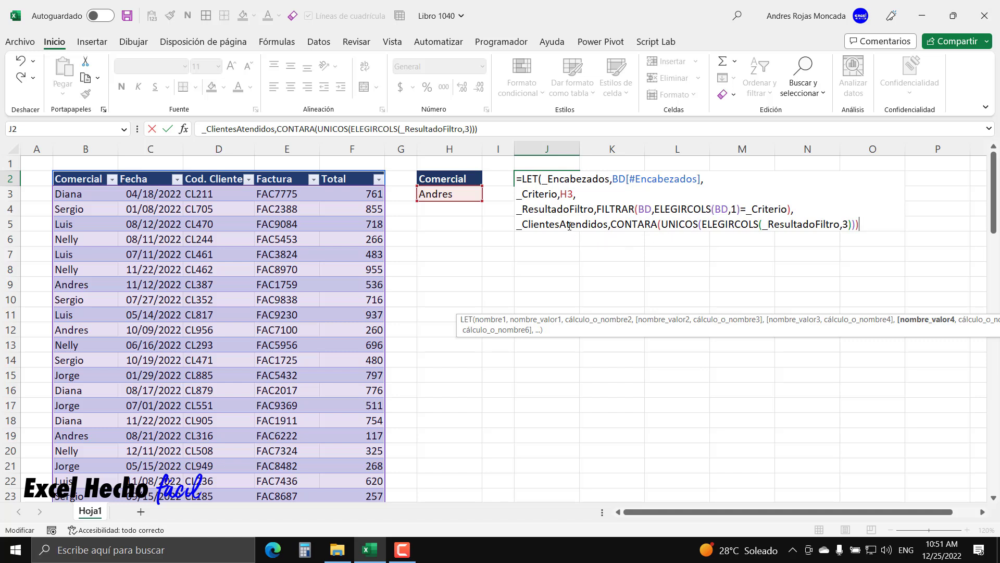
pyautogui.write(',')
# On a new line, add the variable _NumeroVentas and start its value with the ELEGIRCOLS function.
pyautogui.hotkey('alt', 'Return')
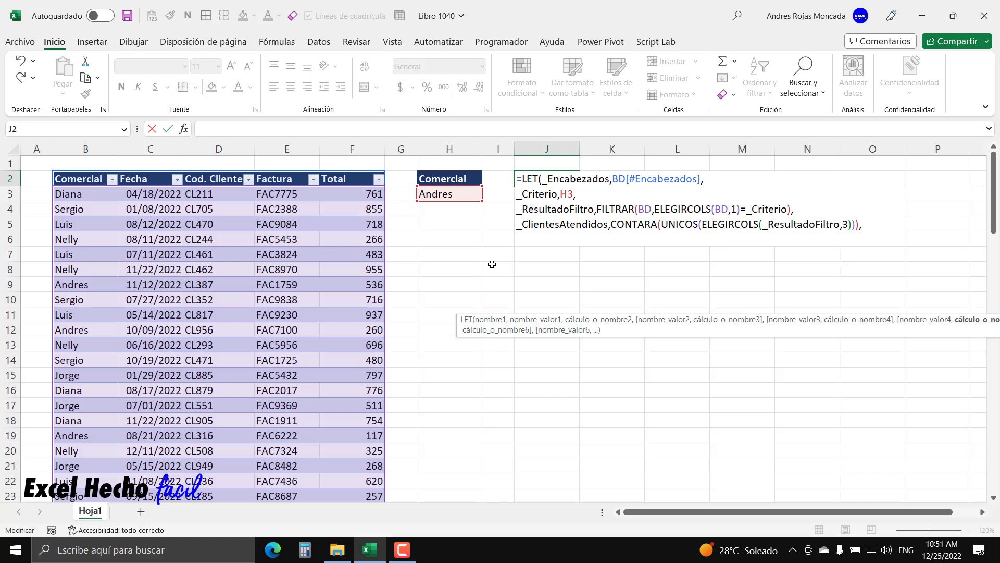
pyautogui.write('_')
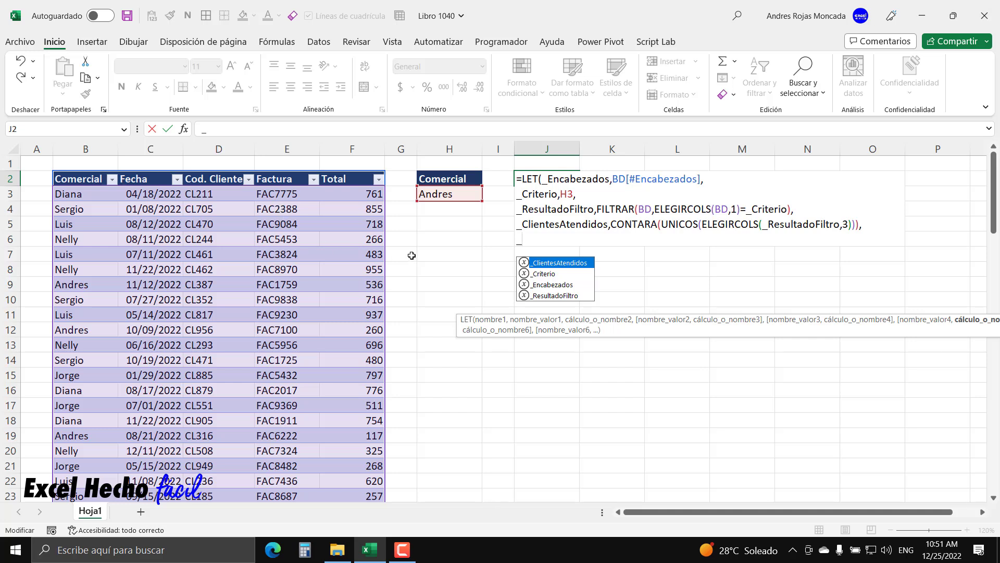
pyautogui.write('N')
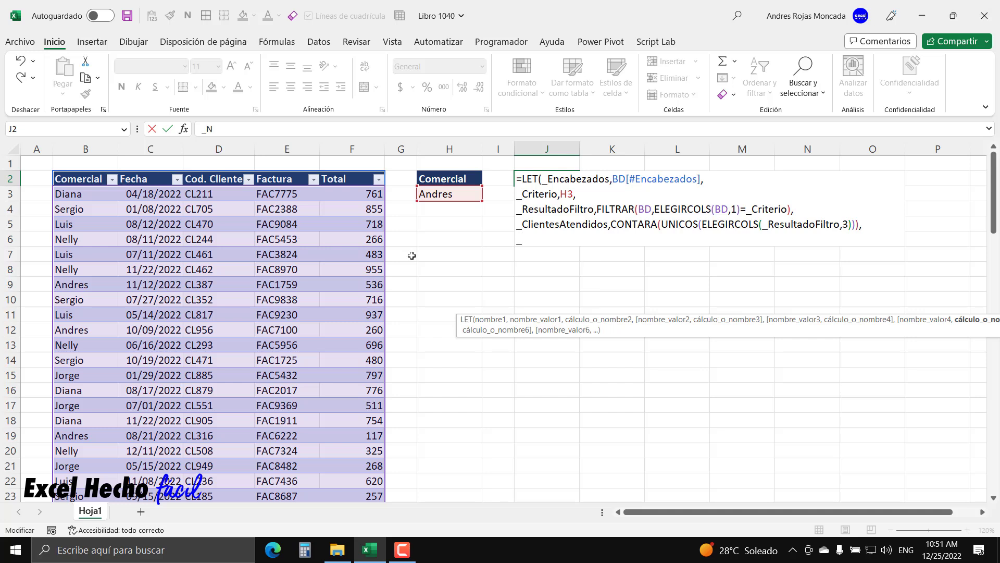
pyautogui.write('umeroVentas')
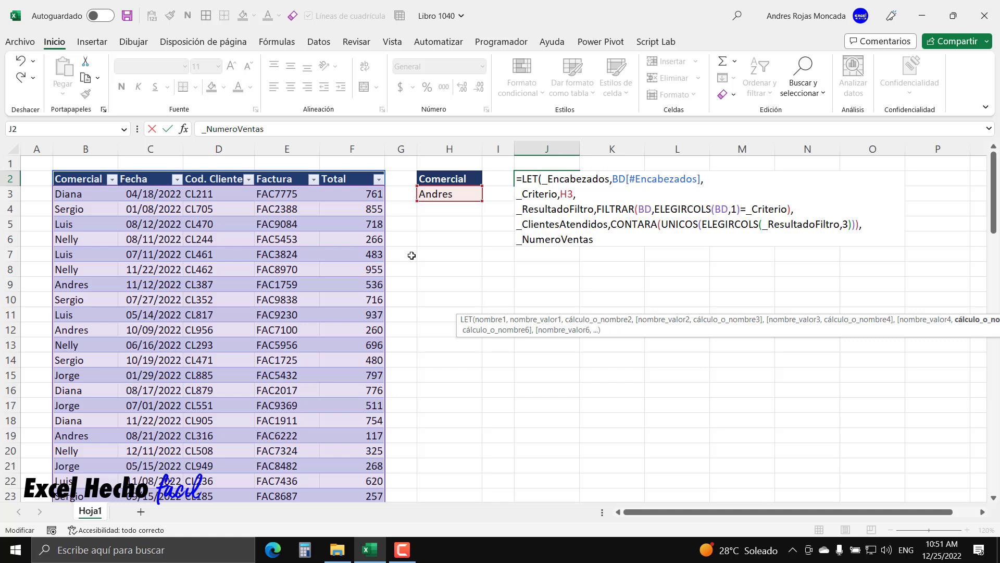
pyautogui.write(',ele')
pyautogui.press('Down')
pyautogui.press('Tab')
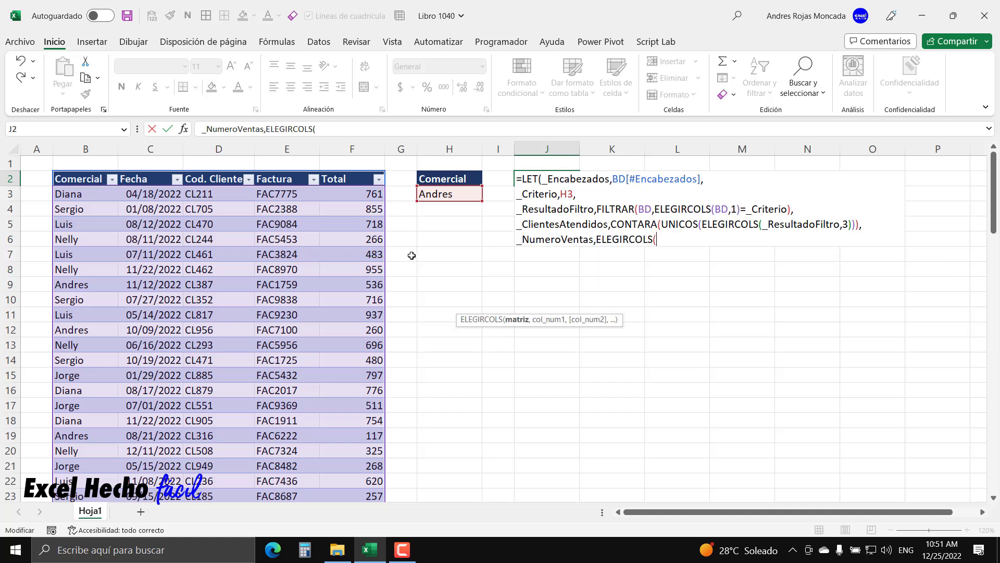
# Complete the ELEGIRCOLS function of _NumeroVentas with _ResultadoFiltro as the array and column 4.
pyautogui.write('_')
pyautogui.press('Down')
pyautogui.press('Down')
pyautogui.press('Down')
pyautogui.press('Tab')
pyautogui.write(',m')
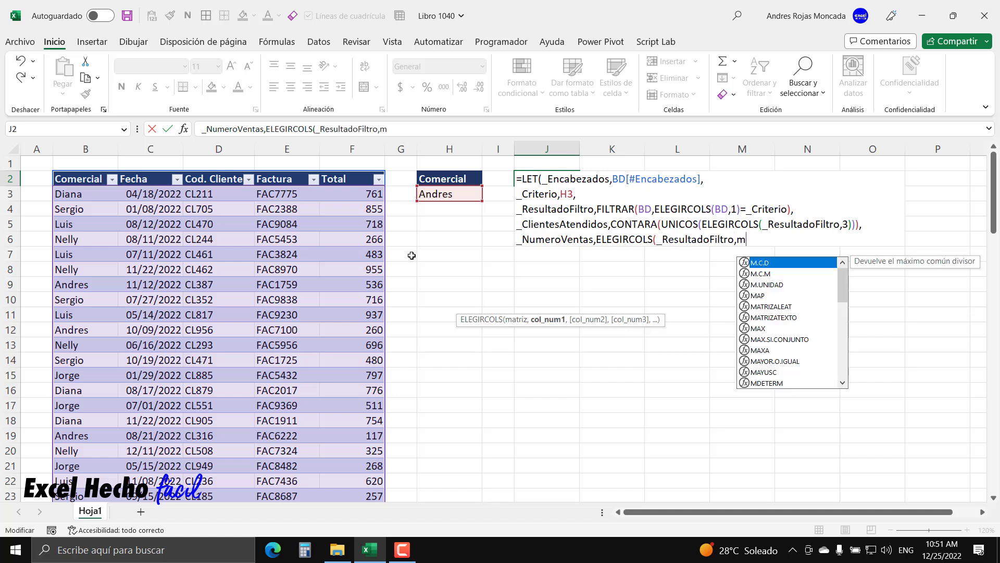
pyautogui.press('BackSpace')
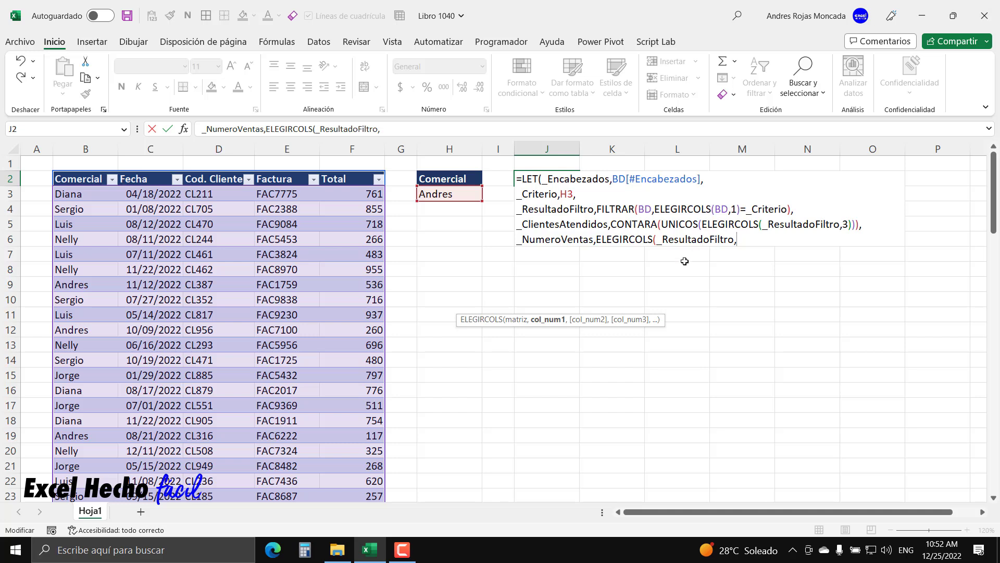
pyautogui.write('4)')
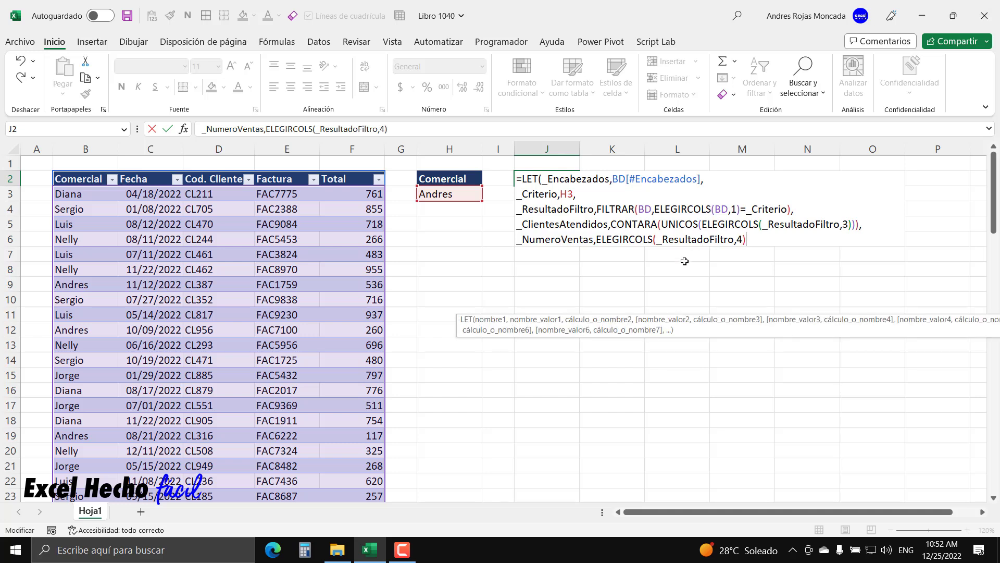
# Wrap the ELEGIRCOLS expression of _NumeroVentas in the CONTARA function and end the argument with a comma.
pyautogui.click(597, 240)
pyautogui.write('contar')
pyautogui.press('Down')
pyautogui.press('Down')
pyautogui.press('Down')
pyautogui.press('Down')
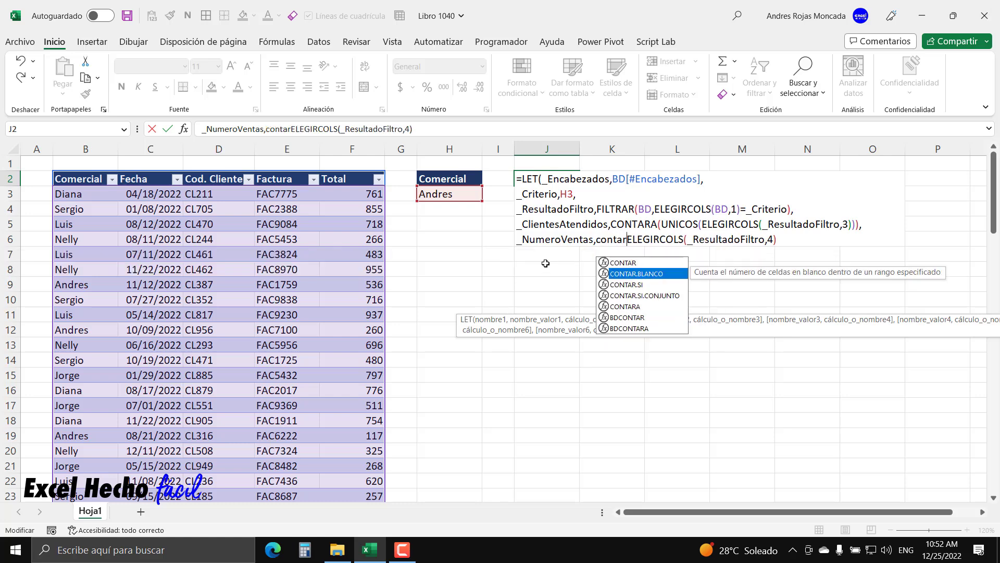
pyautogui.press('Tab')
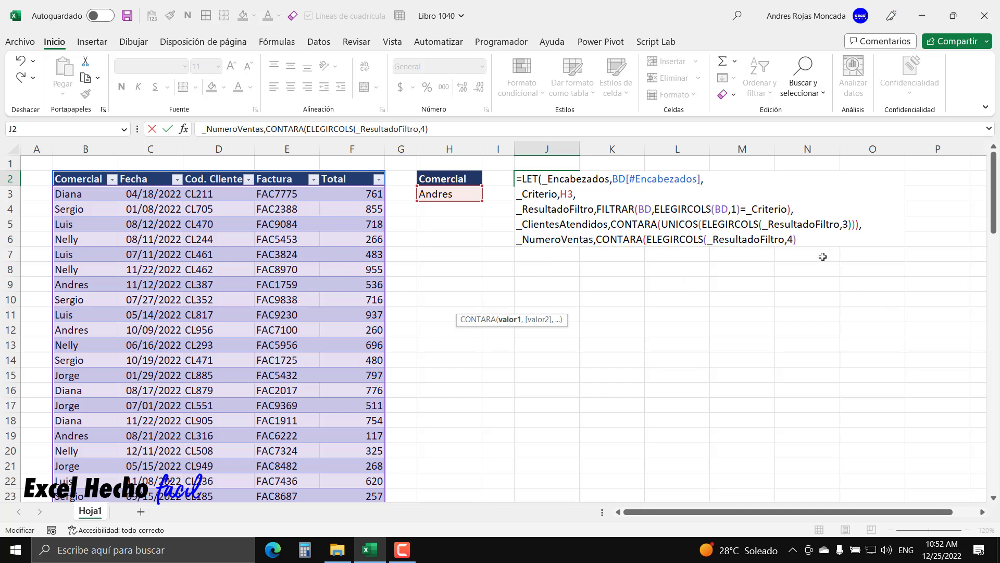
pyautogui.write(')')
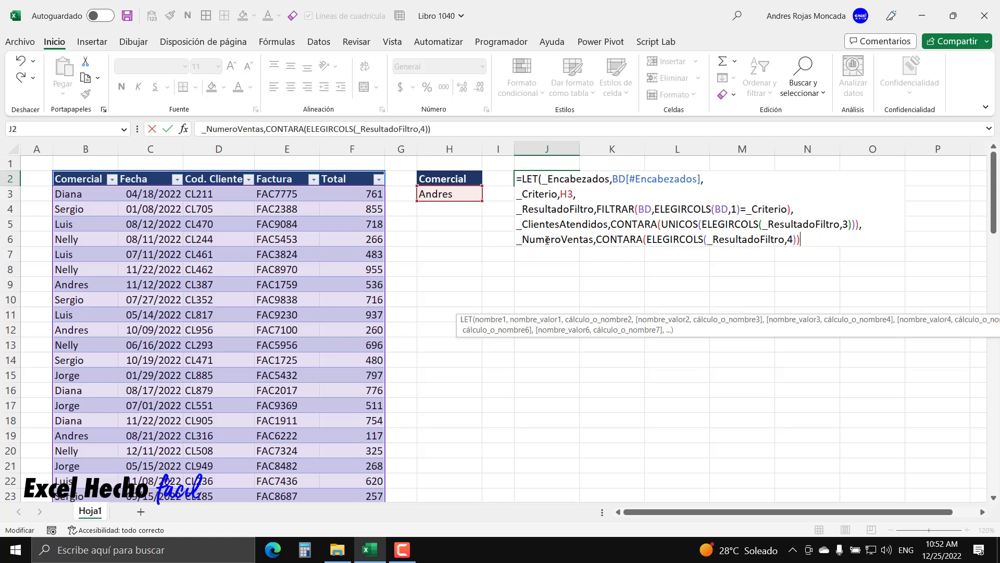
pyautogui.write(',')
# On a new line, add the variable _TotalVentas and start its value with the ELEGIRCOLS function.
pyautogui.hotkey('alt', 'Return')
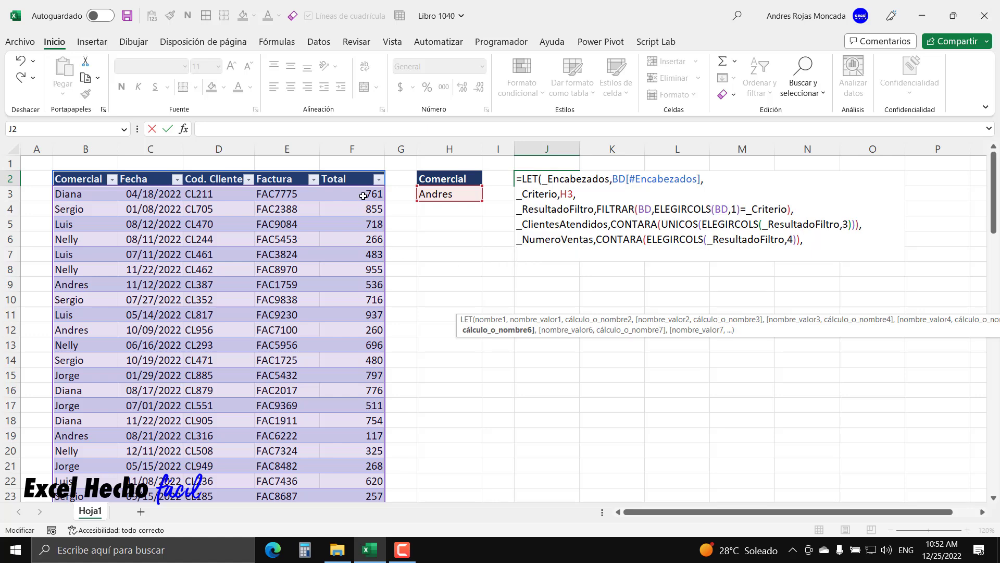
pyautogui.write('_')
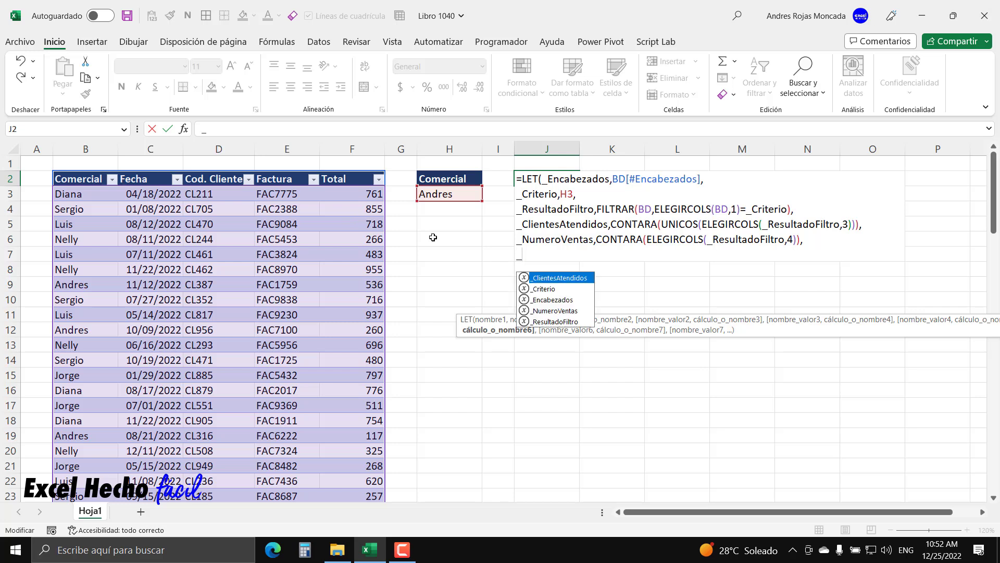
pyautogui.write('TotalVentya')
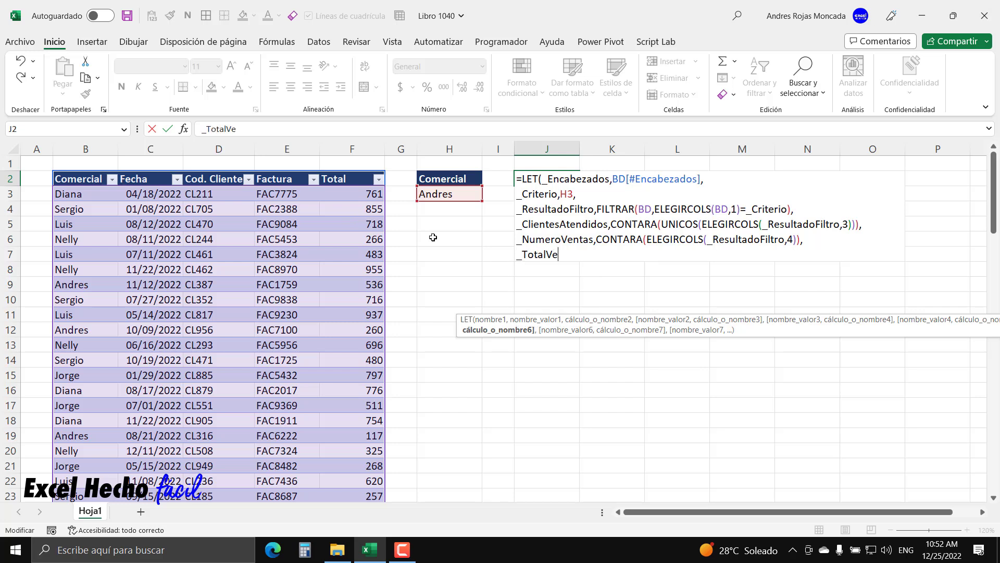
pyautogui.press('BackSpace')
pyautogui.press('BackSpace')
pyautogui.write('as,ELEGIRCOLS(')
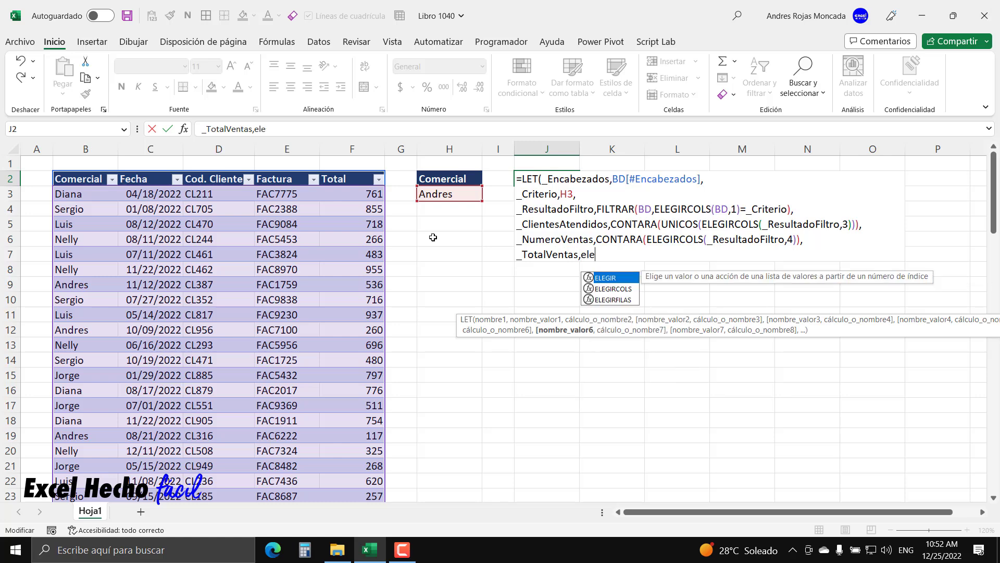
# Complete the ELEGIRCOLS function of _TotalVentas with _ResultadoFiltro as the array and column 5.
pyautogui.write('_')
pyautogui.press('Down')
pyautogui.press('Down')
pyautogui.press('Down')
pyautogui.press('Down')
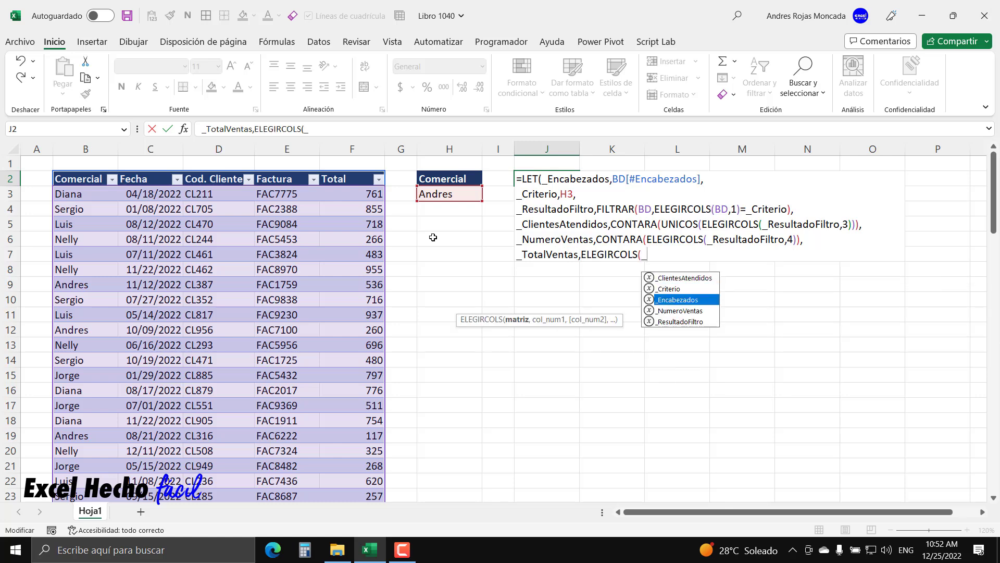
pyautogui.press('Tab')
pyautogui.write(',')
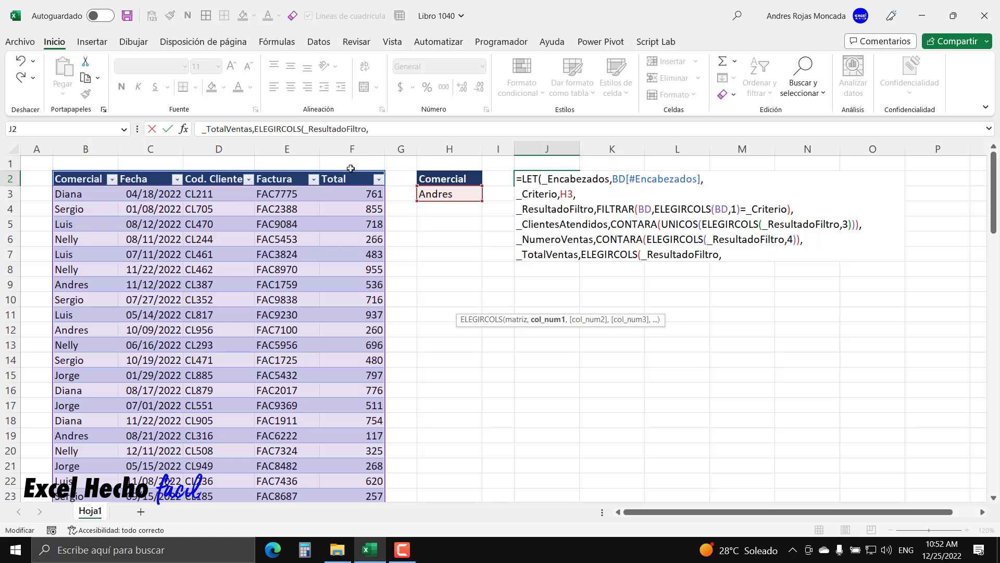
pyautogui.write('5)')
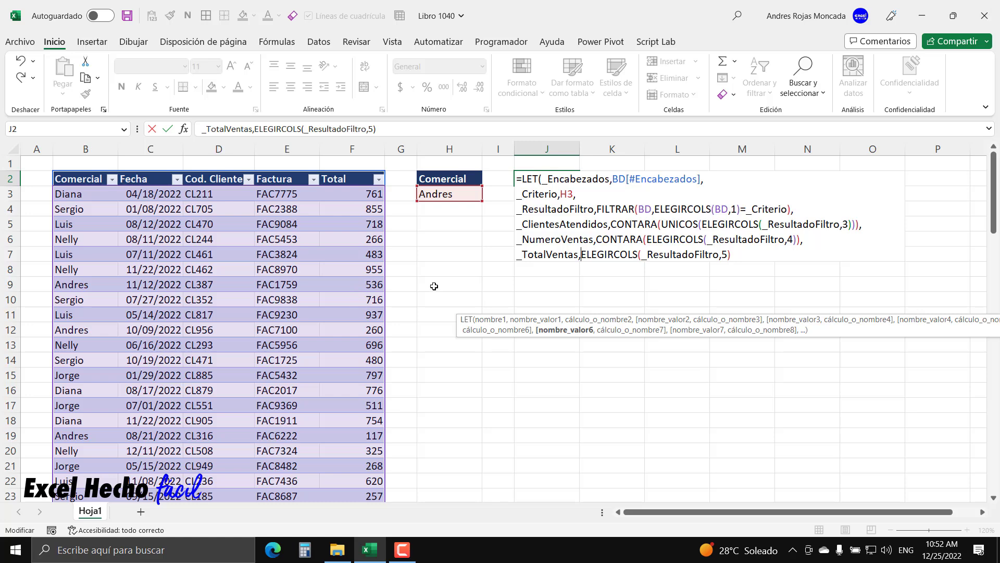
# Wrap the ELEGIRCOLS expression of _TotalVentas in the SUMA function and end the argument with a comma.
pyautogui.write('SUMA(')
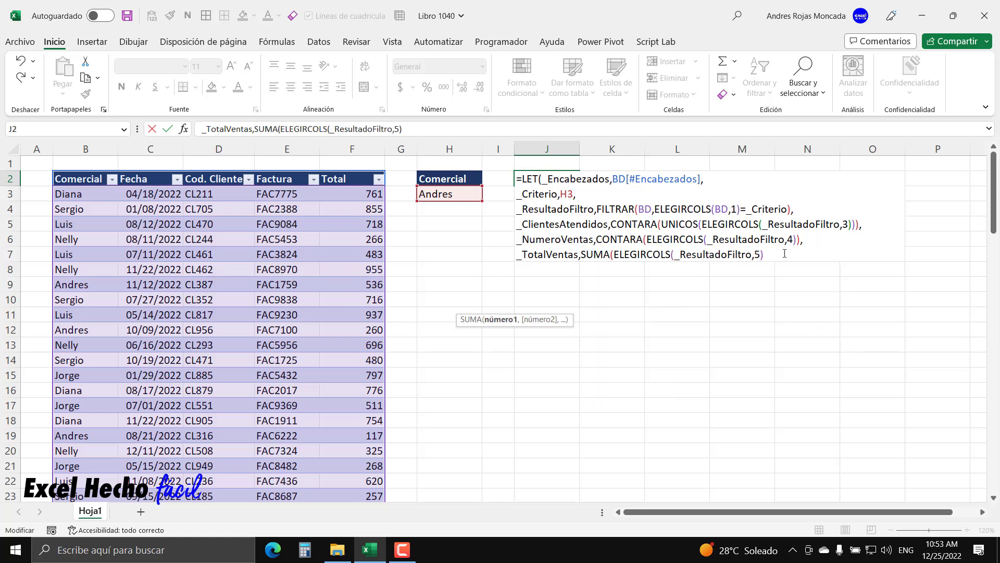
pyautogui.write(')')
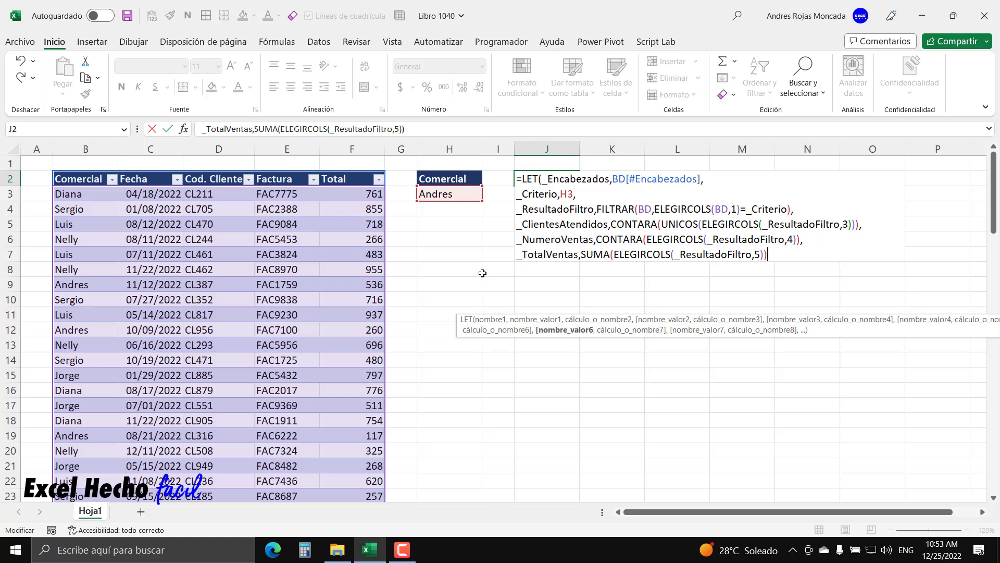
pyautogui.write(',')
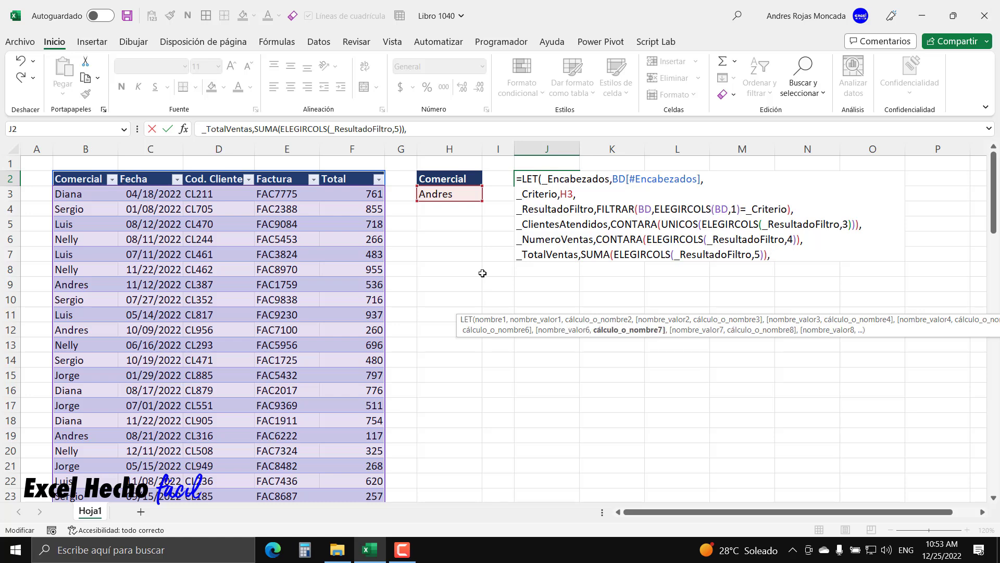
# On a new line, add the variable _FilaTotales and start its value with the APILARH function.
pyautogui.hotkey('alt', 'Return')
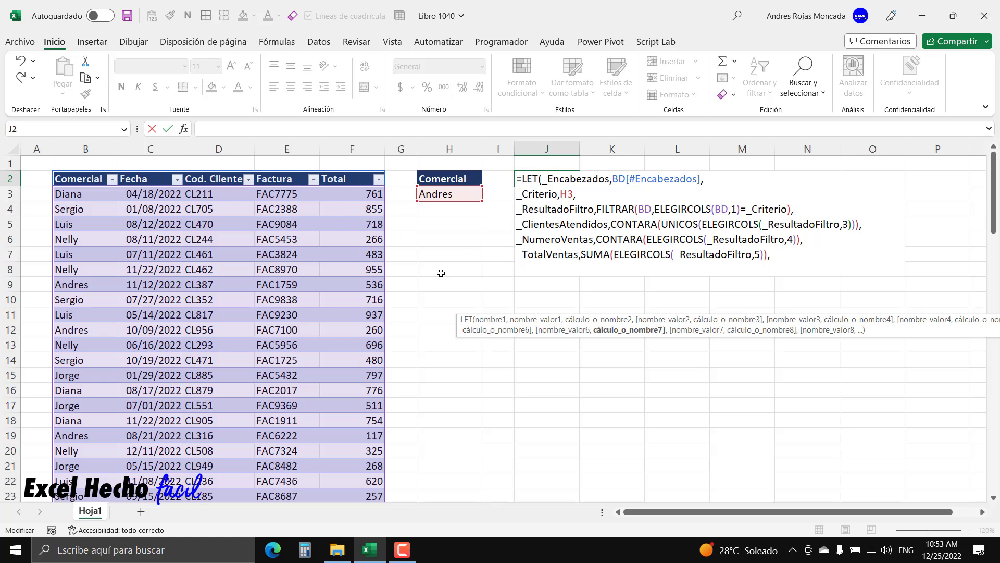
pyautogui.write('_')
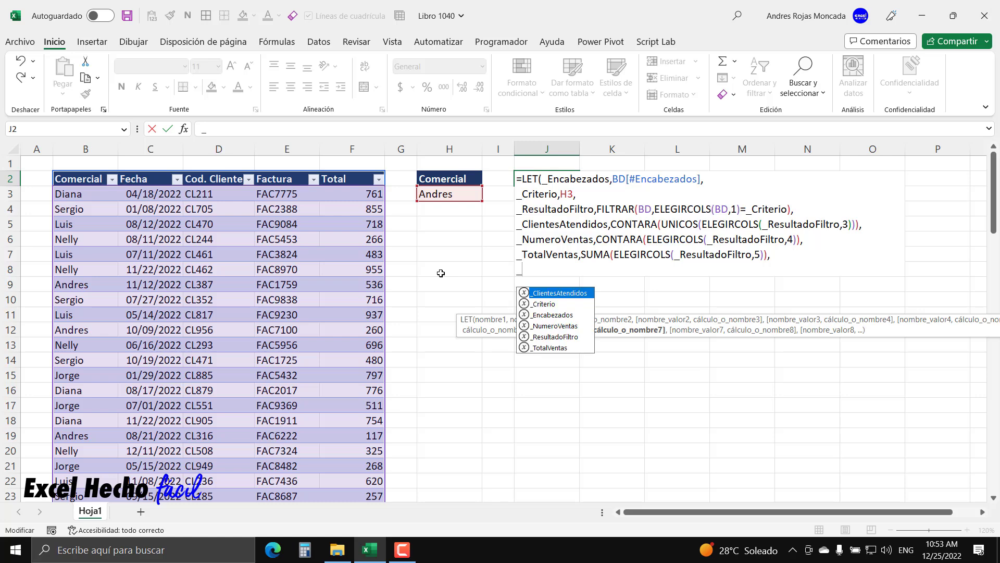
pyautogui.write('FilaTotales,')
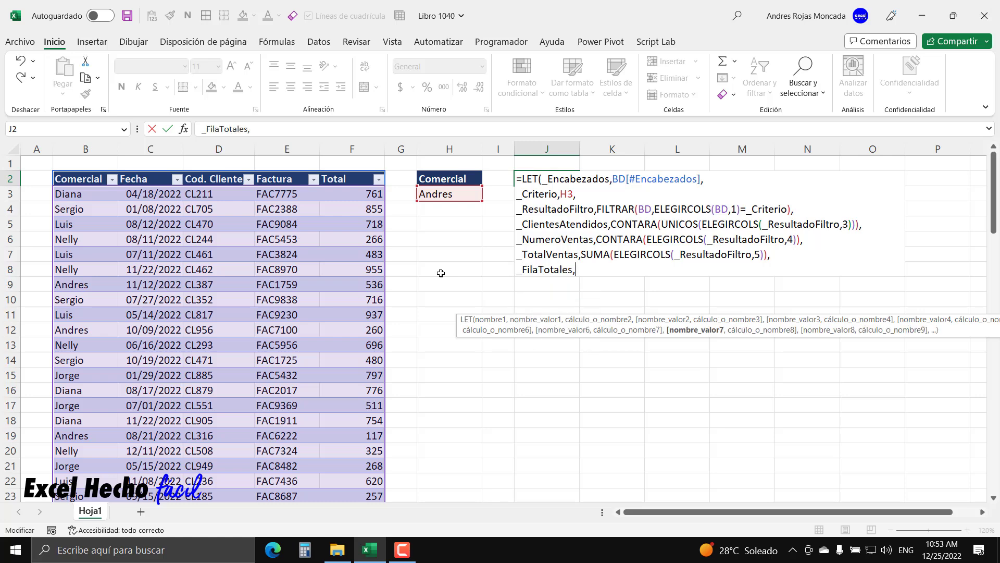
pyautogui.write('api')
pyautogui.press('Tab')
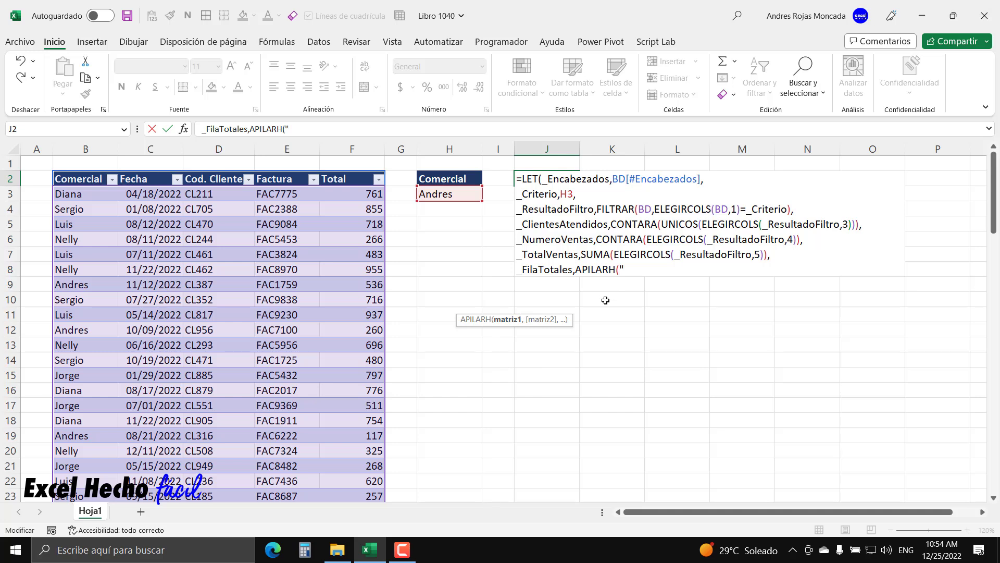
# Enter "Totales" and an empty text string "" as the first two arguments of APILARH in _FilaTotales.
pyautogui.write('Ttoal')
pyautogui.press('BackSpace')
pyautogui.press('BackSpace')
pyautogui.press('BackSpace')
pyautogui.write('otales')
pyautogui.write('",')
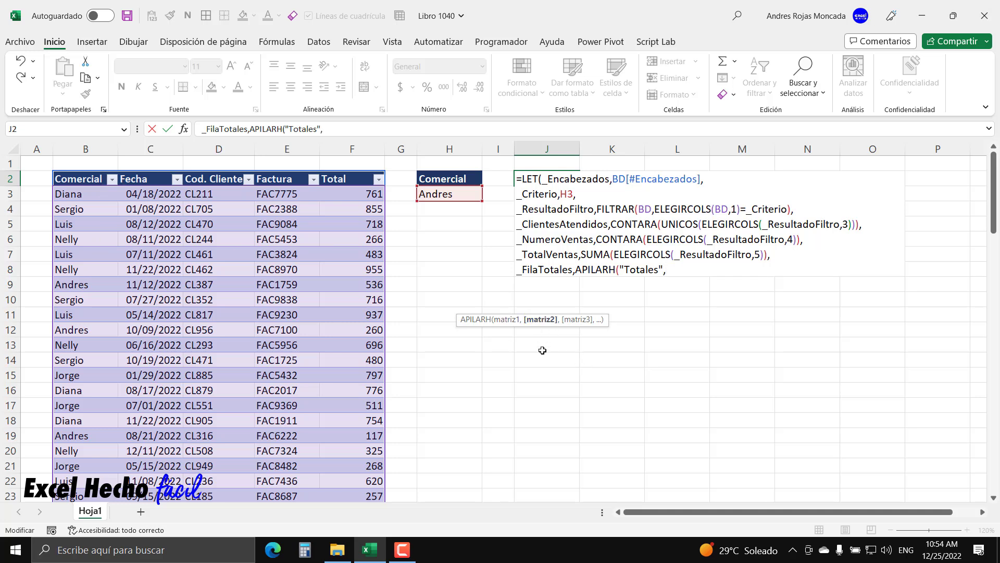
pyautogui.write('"",')
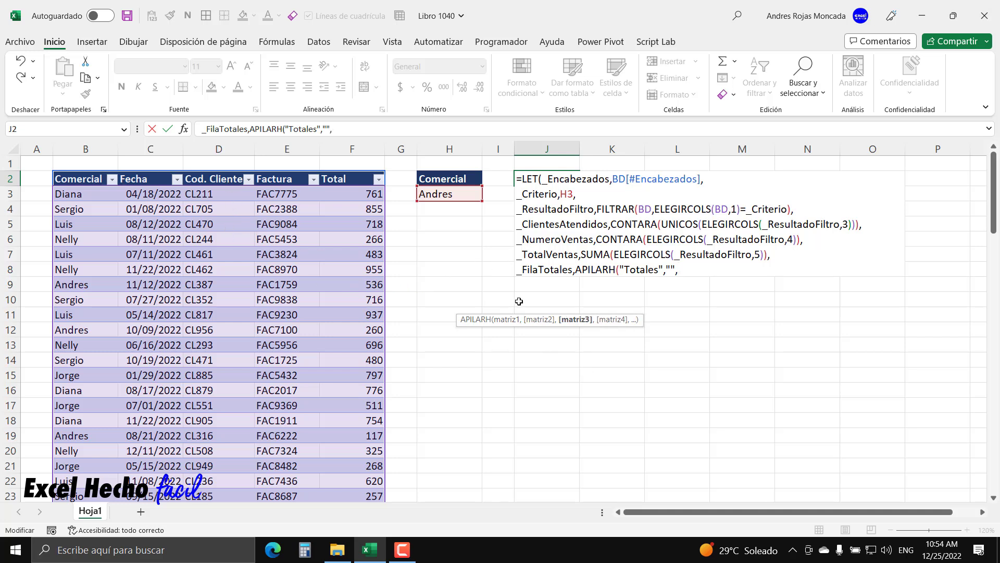
# Add _NumeroVentas as the third argument of APILARH in _FilaTotales, followed by a comma.
pyautogui.write('_')
pyautogui.press('Down')
pyautogui.press('Down')
pyautogui.press('Down')
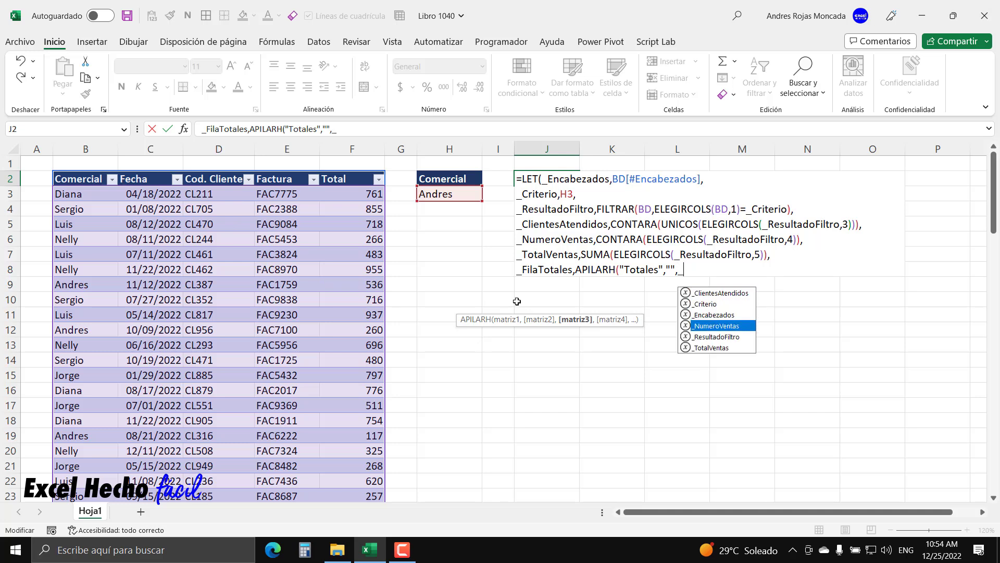
pyautogui.press('Tab')
pyautogui.write(',')
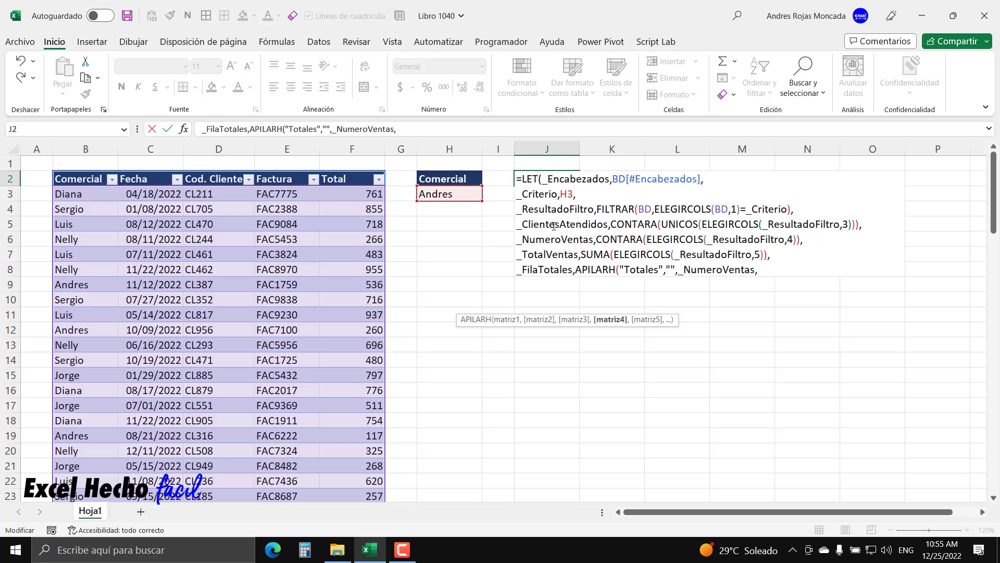
# Replace the third argument of APILARH in _FilaTotales with the variable _ClientesAtendidos.
pyautogui.click(573, 323)
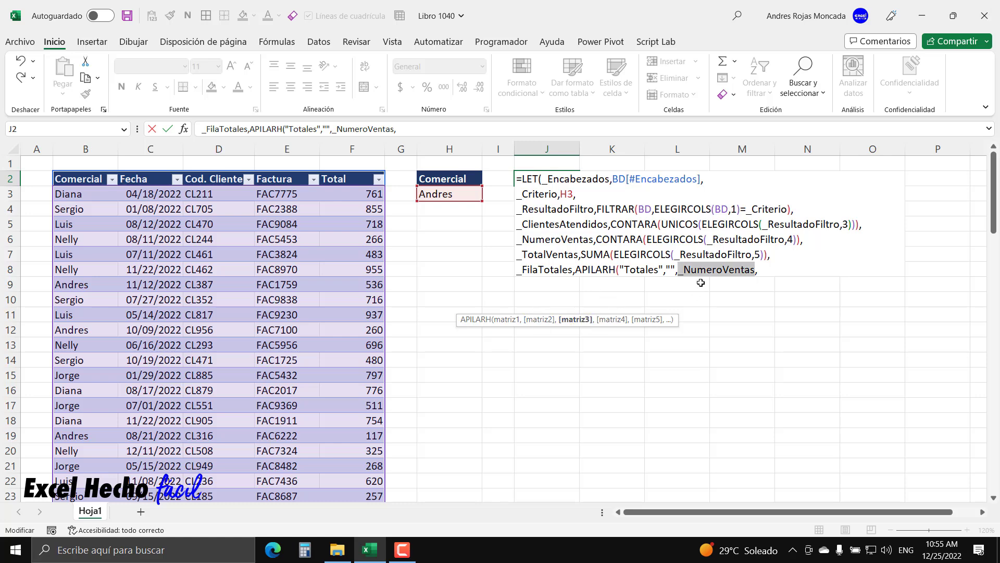
pyautogui.write('_')
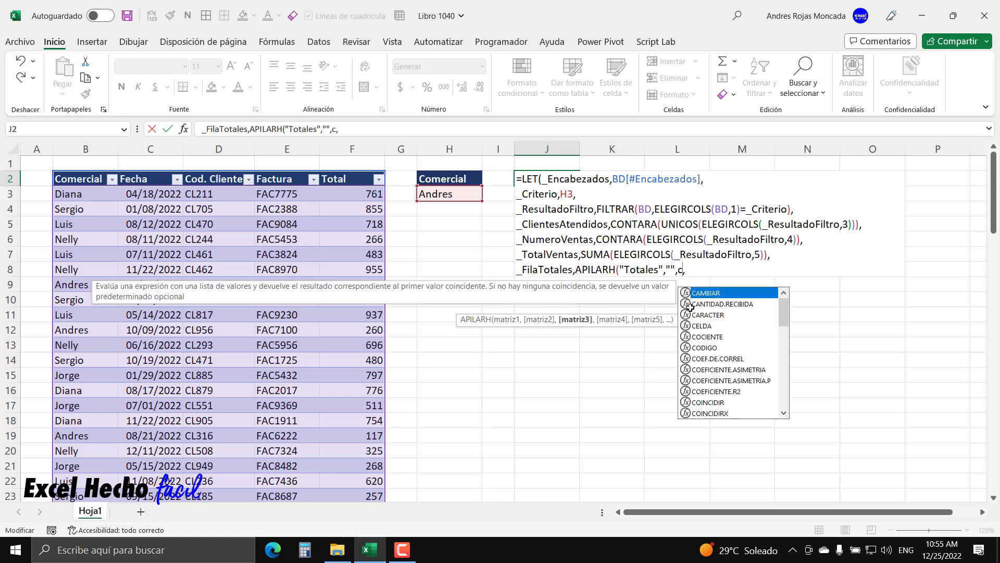
pyautogui.press('Down')
pyautogui.press('Down')
pyautogui.press('Up')
pyautogui.press('Up')
pyautogui.press('Tab')
pyautogui.write(',')
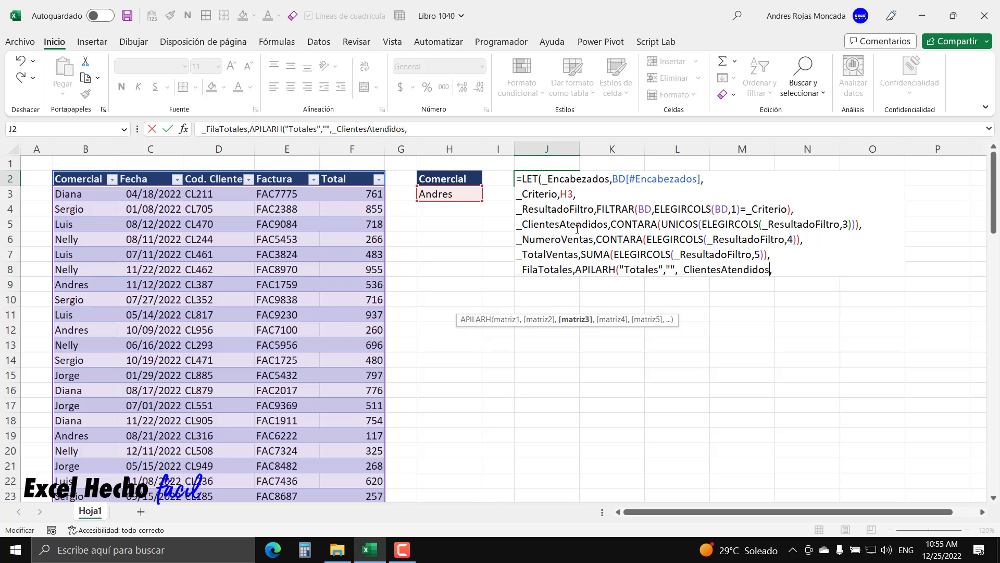
# Add _NumeroVentas as the fourth argument of APILARH in _FilaTotales, followed by a comma.
pyautogui.click(787, 273)
pyautogui.write('_')
pyautogui.press('Down')
pyautogui.press('Down')
pyautogui.press('Down')
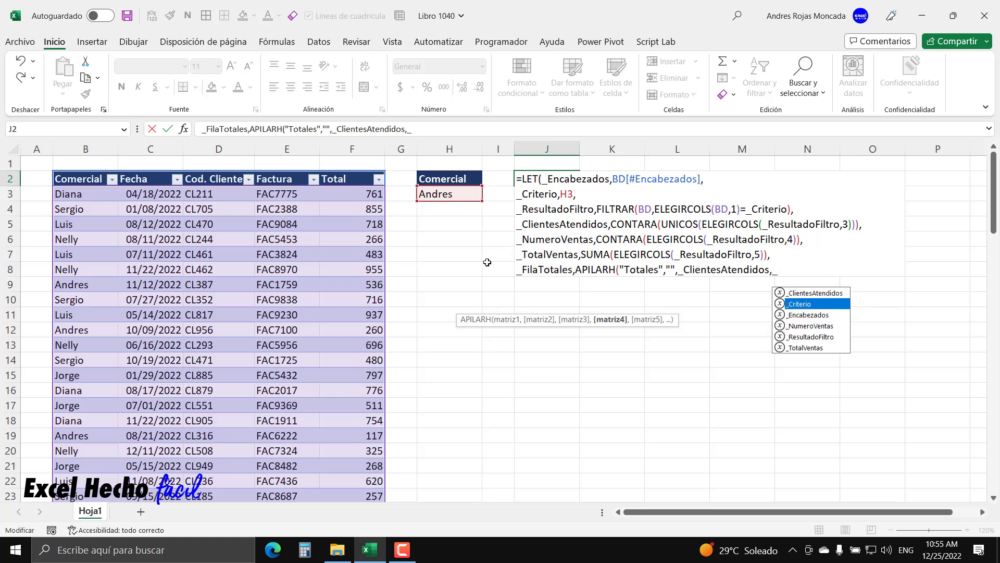
pyautogui.press('Tab')
pyautogui.write(',')
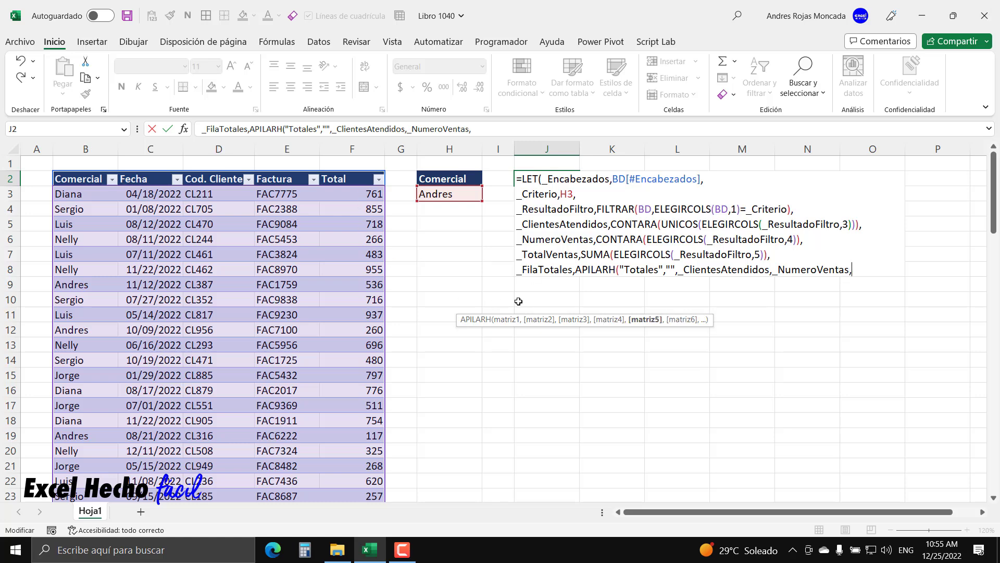
# Add _TotalVentas as the last argument of APILARH, close the function and end the _FilaTotales value with a comma.
pyautogui.write('_')
pyautogui.press('Down')
pyautogui.press('Down')
pyautogui.press('Down')
pyautogui.press('Down')
pyautogui.press('Down')
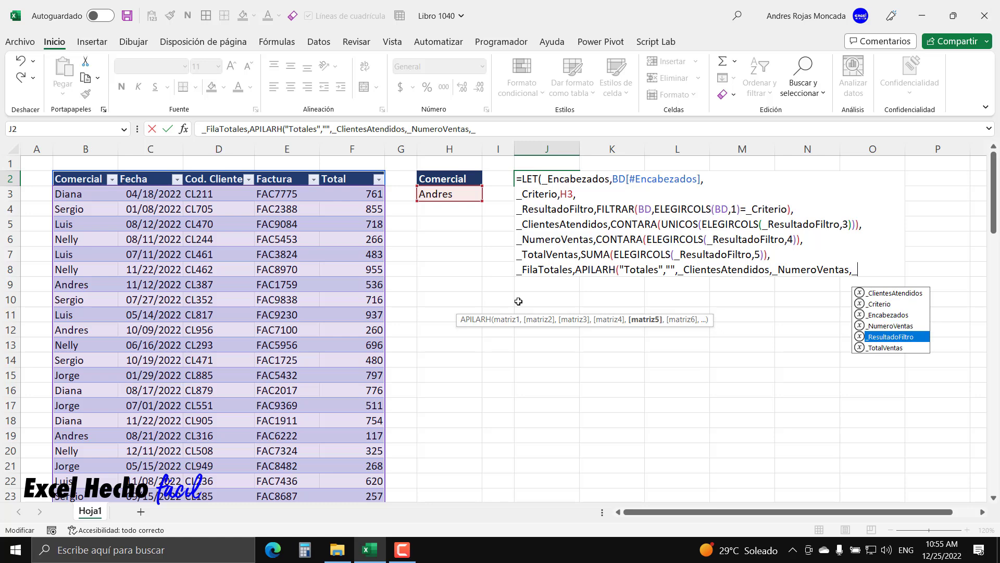
pyautogui.press('Tab')
pyautogui.write(')')
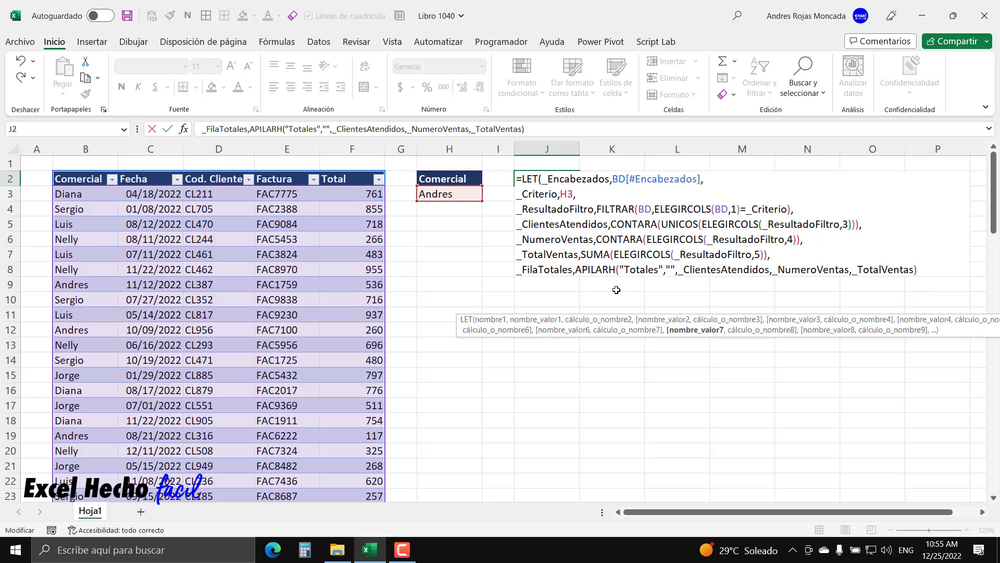
pyautogui.write(',')
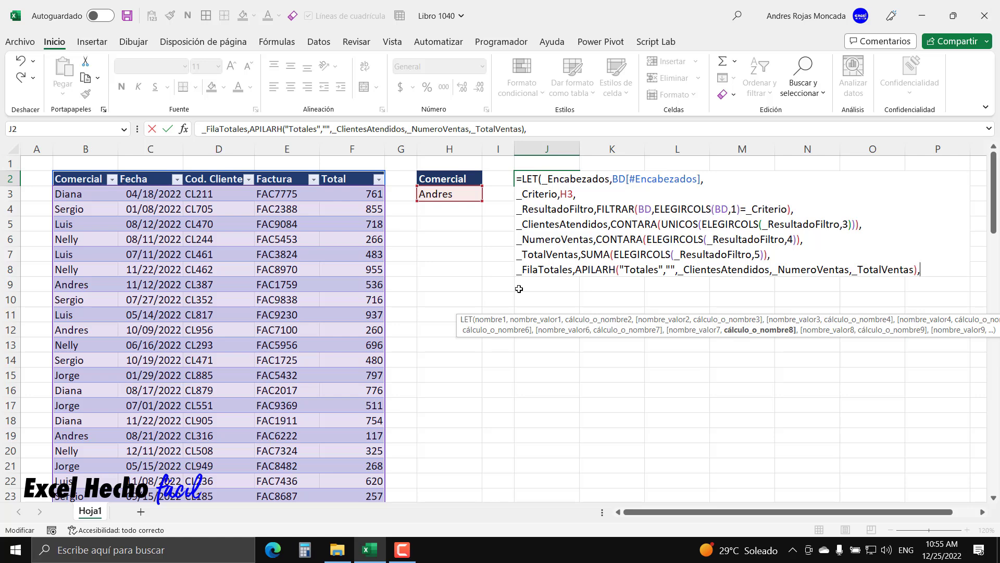
# On a new line, start the final LET calculation with the APILARV function and _Encabezados as its first array.
pyautogui.hotkey('alt', 'Return')
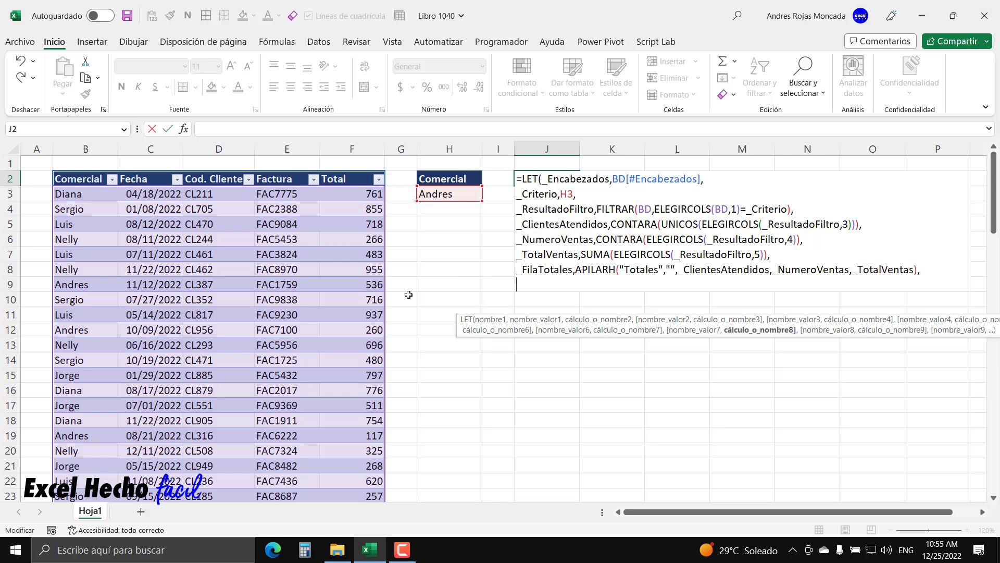
pyautogui.write('apila')
pyautogui.press('Down')
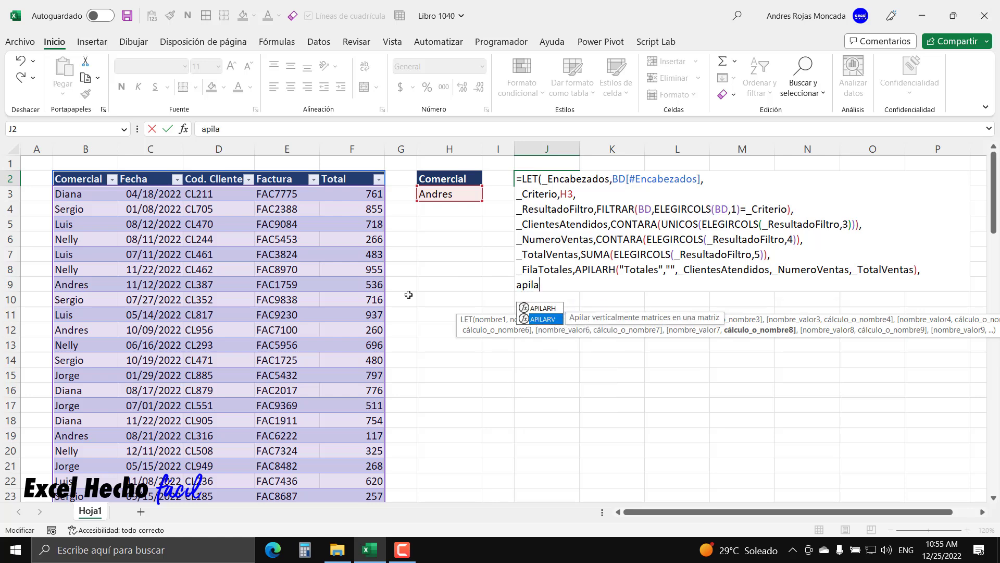
pyautogui.press('Tab')
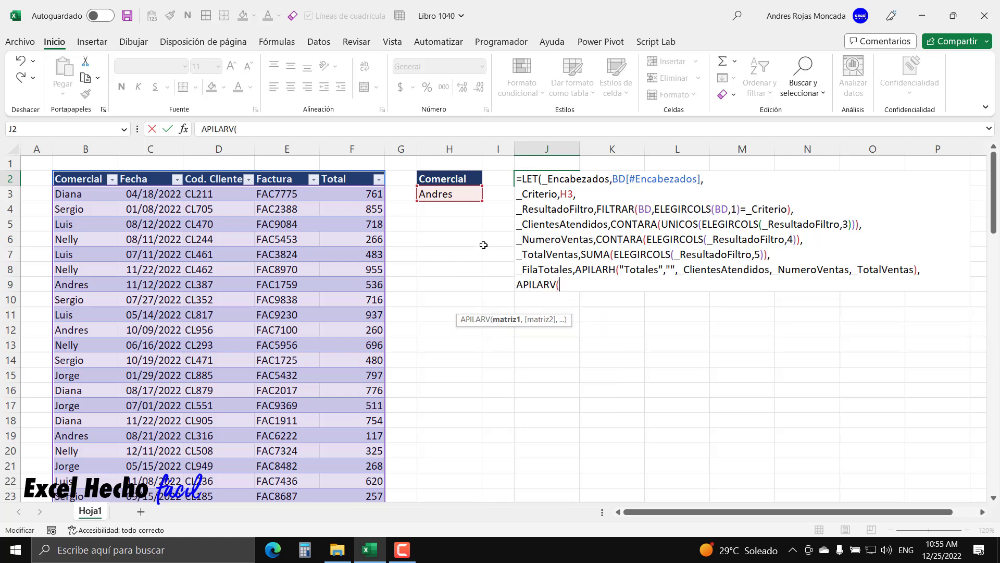
pyautogui.write('_')
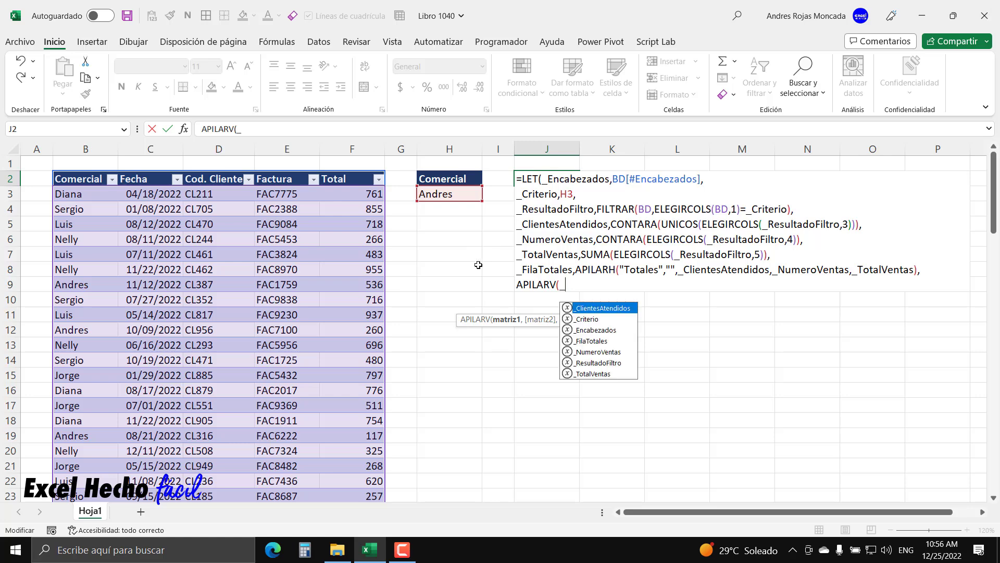
pyautogui.press('Down')
pyautogui.press('Down')
pyautogui.press('Tab')
pyautogui.write(',')
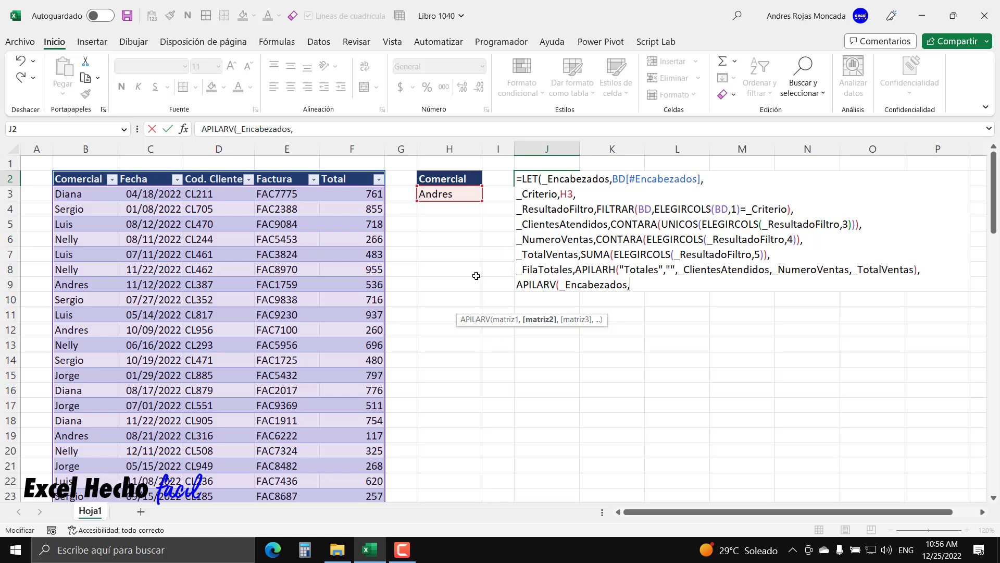
# Add _ResultadoFiltro as the second array of the APILARV function, followed by a comma.
pyautogui.write('_')
pyautogui.press('Down')
pyautogui.press('Down')
pyautogui.press('Down')
pyautogui.press('Down')
pyautogui.press('Tab')
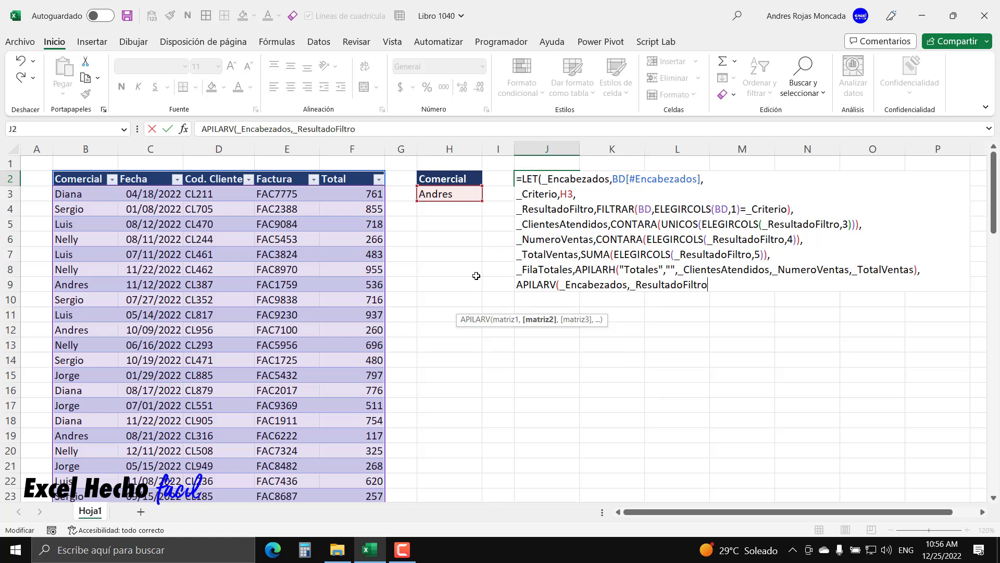
pyautogui.write(',')
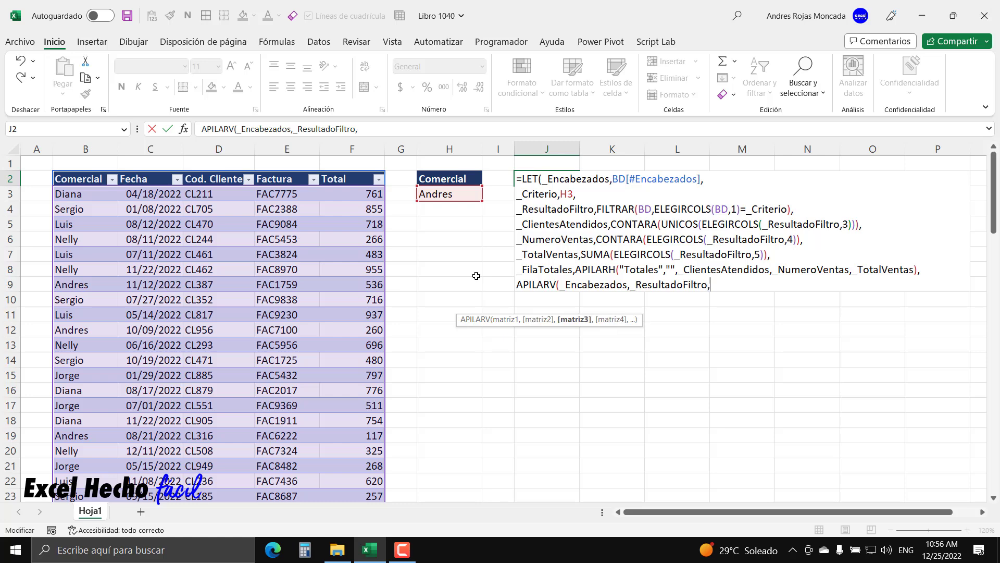
# Add _FilaTotales as the third array of APILARV, close both APILARV and LET, and enter the formula.
pyautogui.write('_')
pyautogui.press('Down')
pyautogui.press('Down')
pyautogui.press('Down')
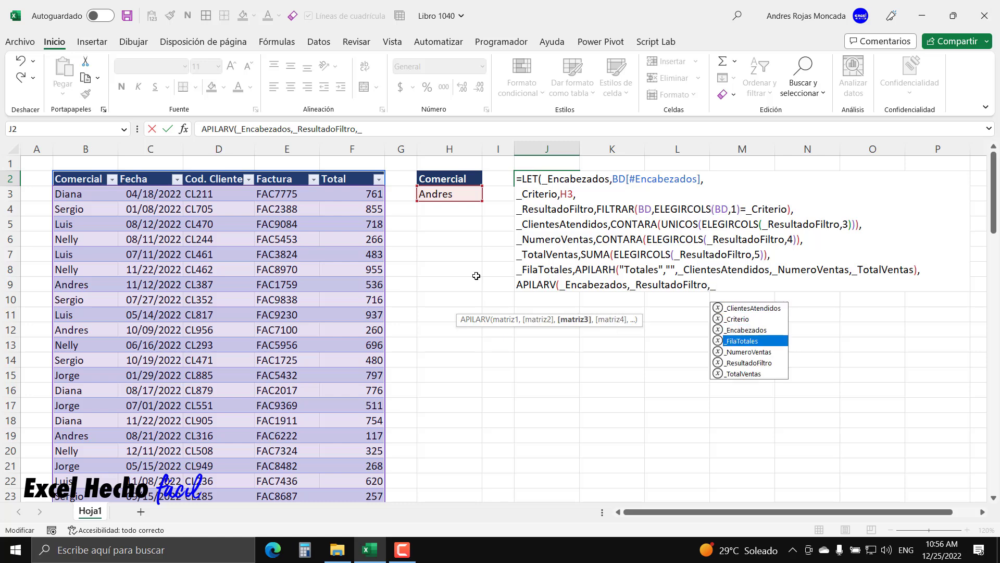
pyautogui.press('Tab')
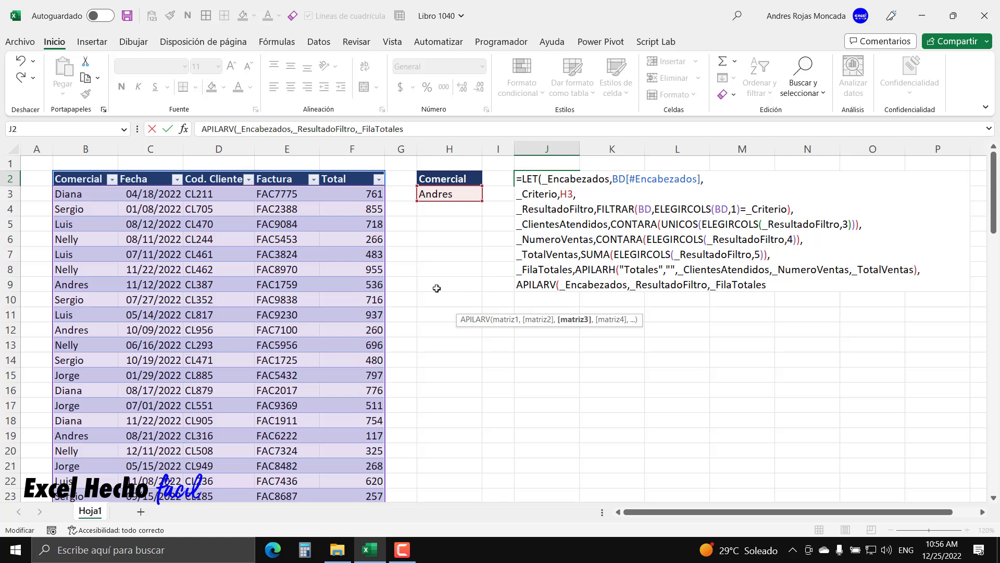
pyautogui.write('))')
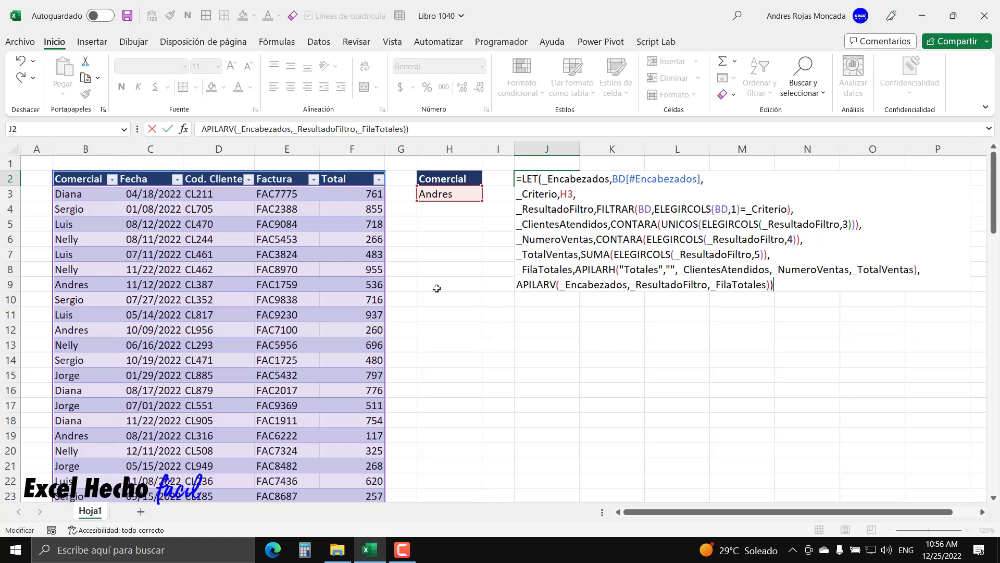
pyautogui.press('Return')
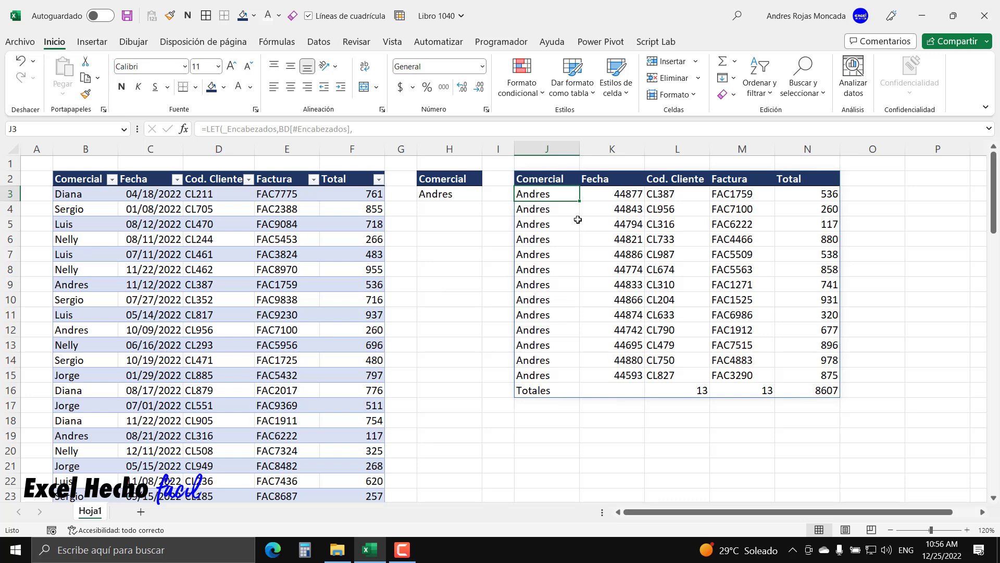
# Format cells K3:K22 of the resulting Fecha column with the Fecha number category, type *03/14/2012.
pyautogui.moveTo(622, 194); pyautogui.dragTo(616, 482)
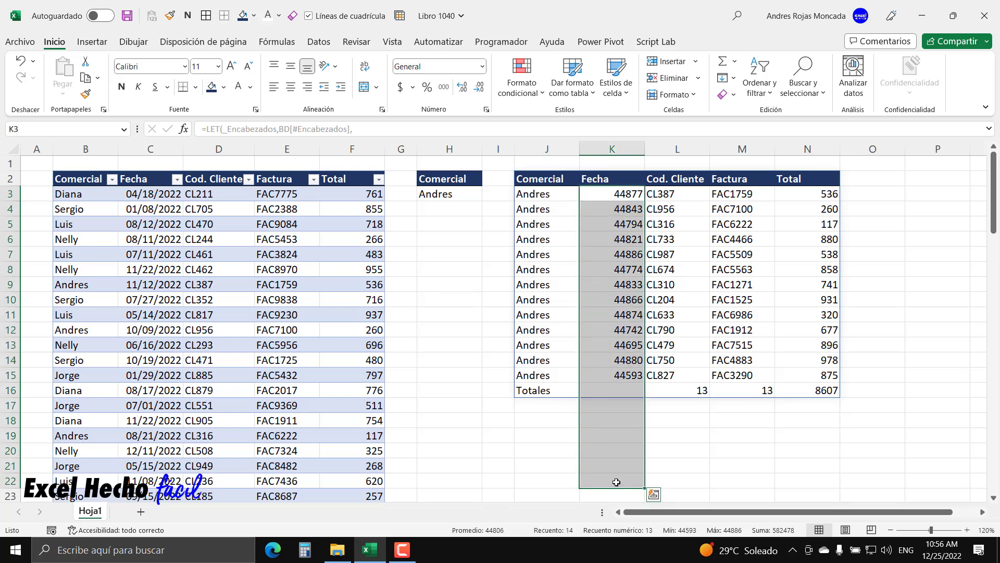
pyautogui.hotkey('ctrl', '1')
pyautogui.click(312, 164)
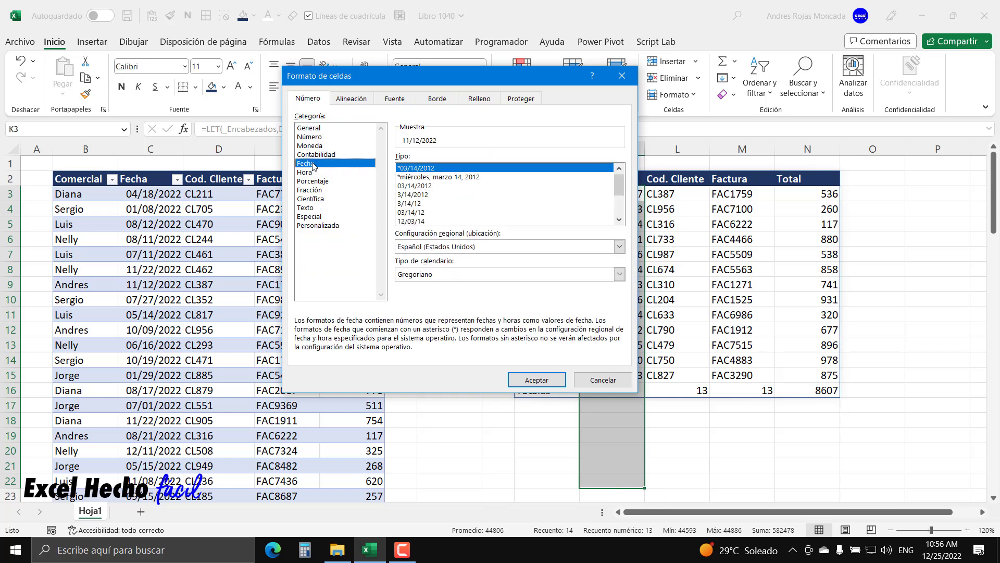
pyautogui.click(555, 379)
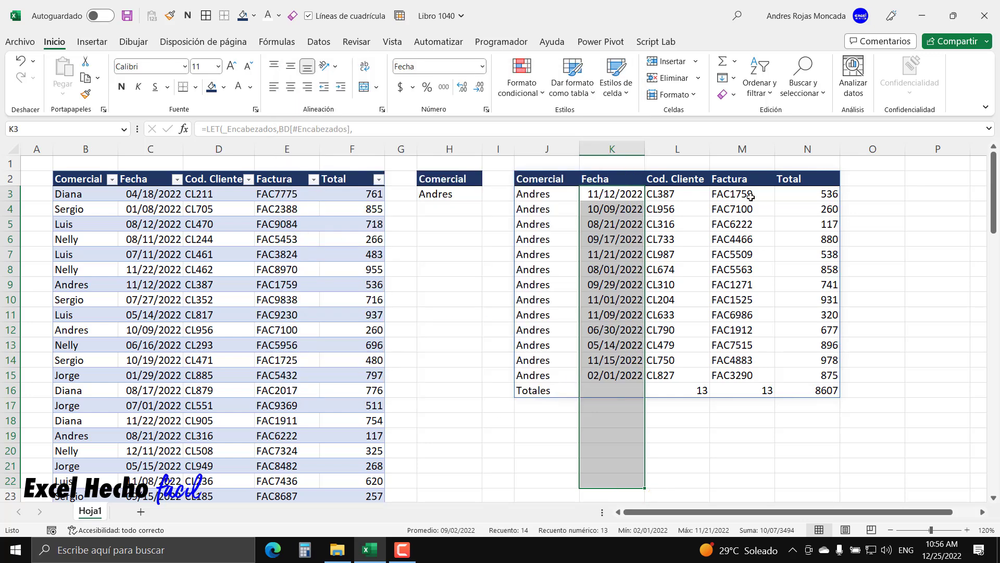
# Check the Total values in N3:N15 and examine the Totales row cells J16 to M16 of the report.
pyautogui.moveTo(831, 194); pyautogui.dragTo(832, 376)
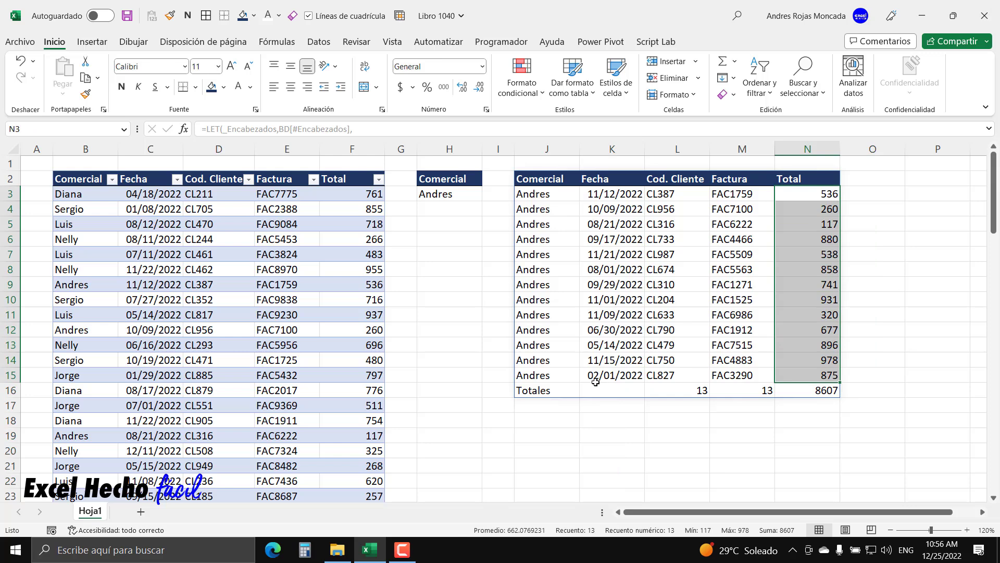
pyautogui.click(542, 390)
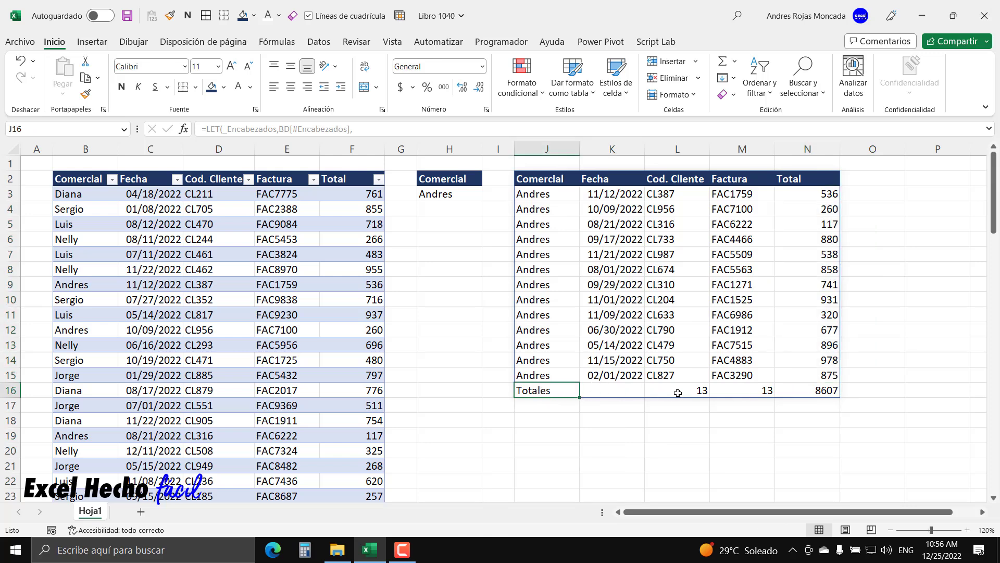
pyautogui.click(606, 391)
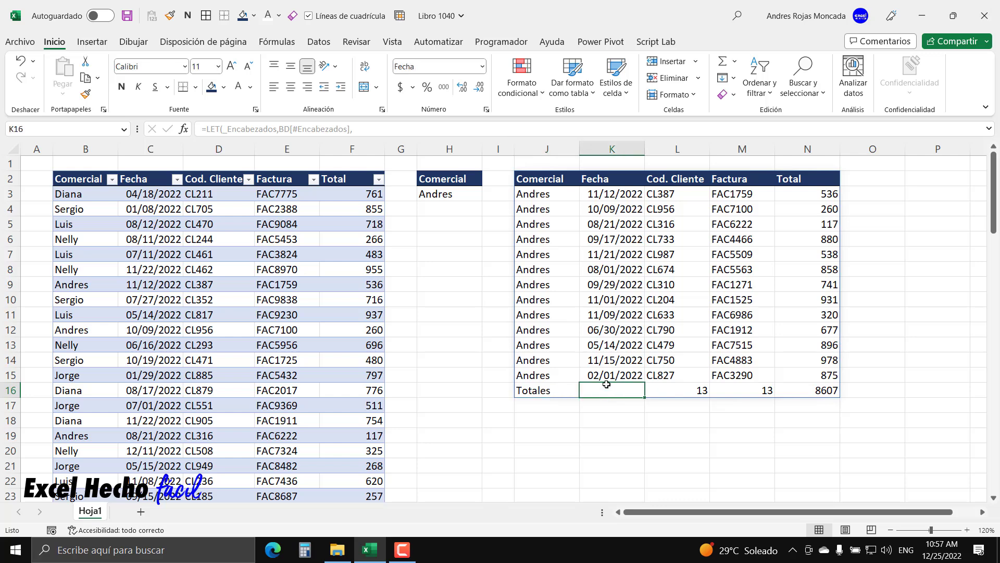
pyautogui.click(660, 392)
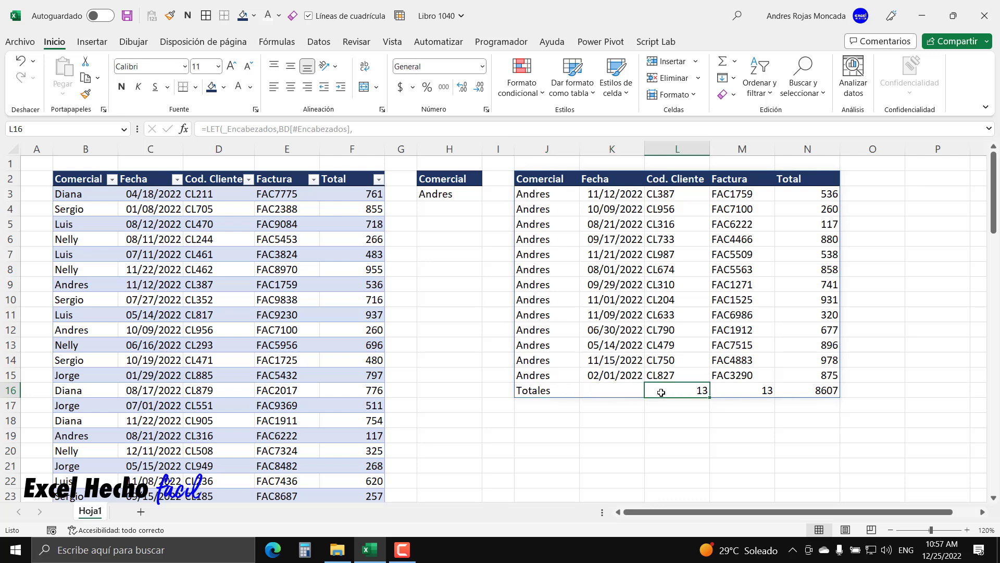
pyautogui.click(745, 389)
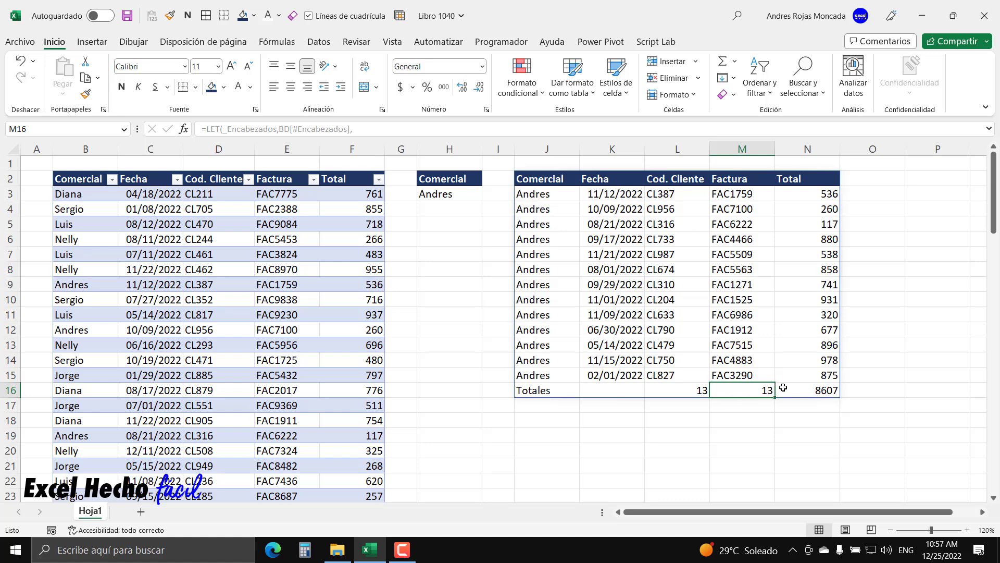
# Check the overall total in N16 and change the criterion in H3 to the representative listed in B3.
pyautogui.click(811, 391)
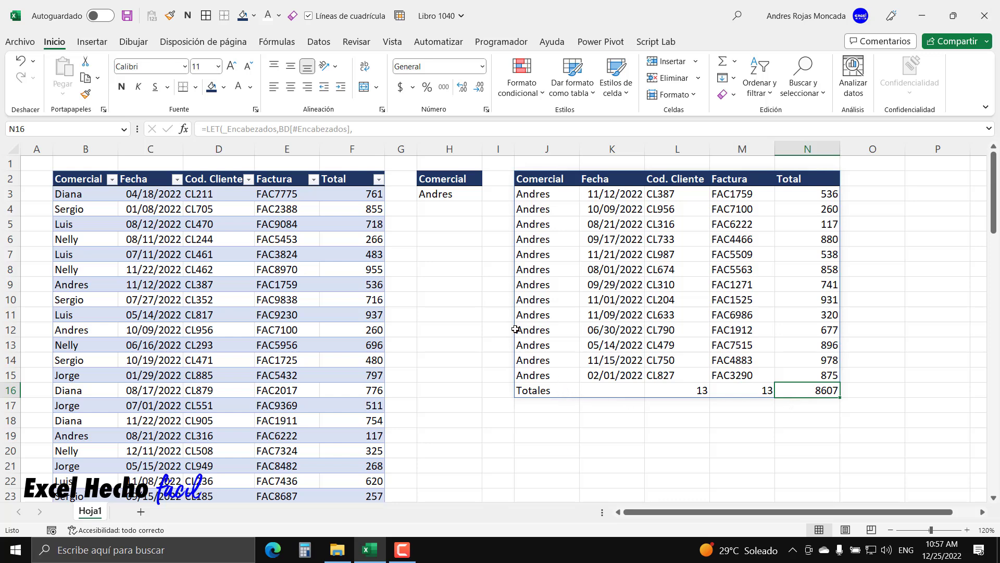
pyautogui.click(449, 195)
pyautogui.write('Diana')
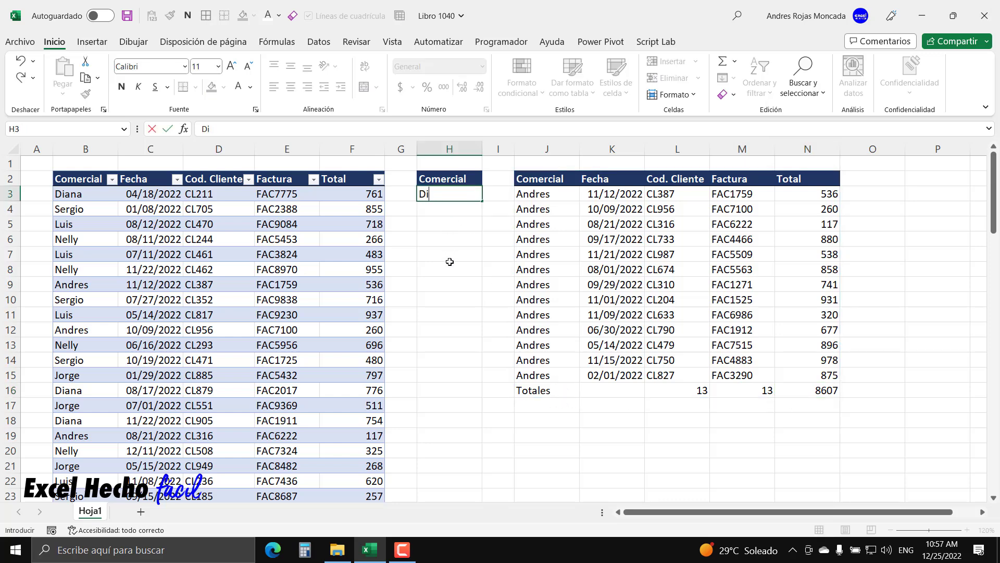
pyautogui.press('Return')
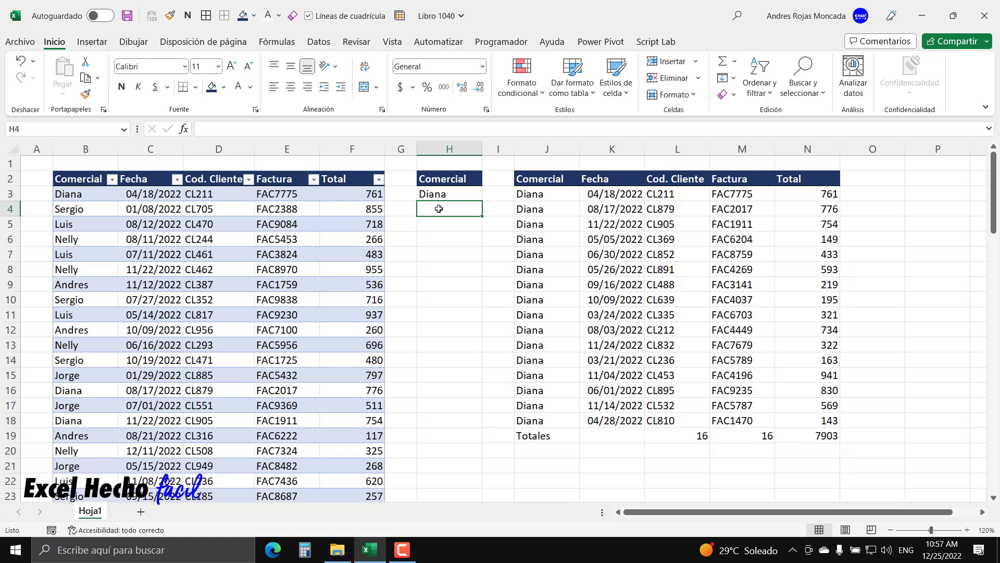
# Test the report with another representative by setting H3 to the name listed in B6.
pyautogui.click(434, 191)
pyautogui.write('Nelly')
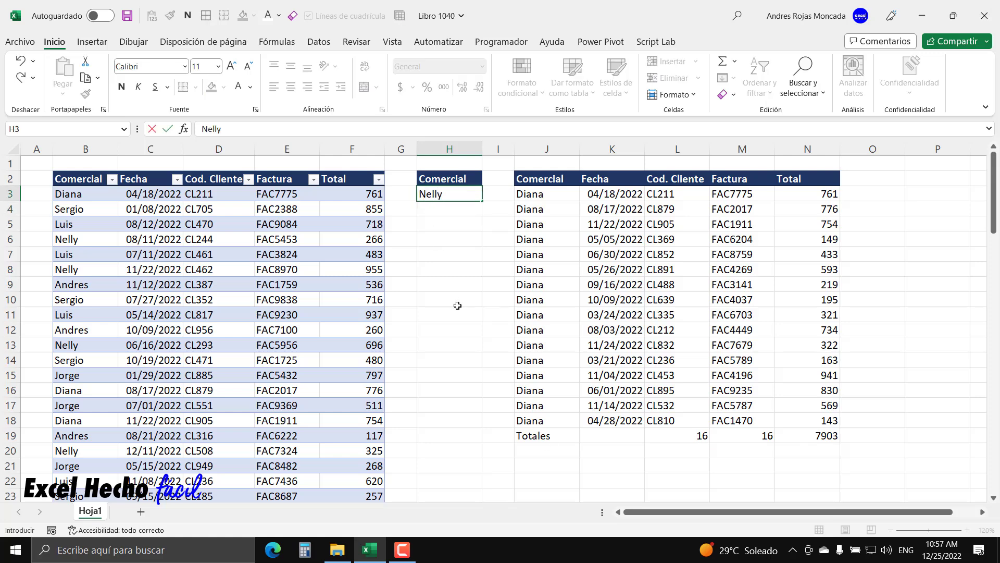
pyautogui.press('Return')
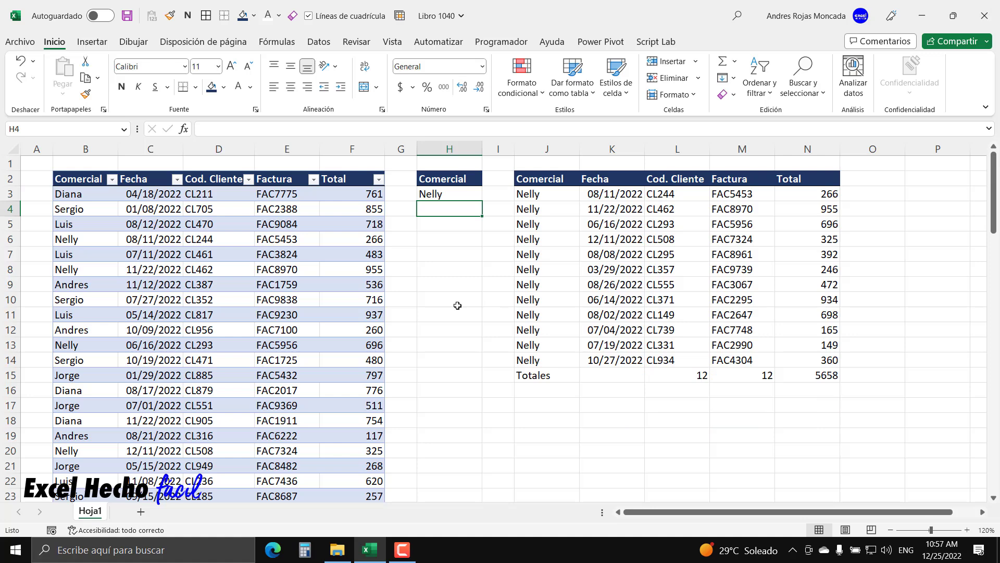
# Set H3 to the representative listed in B15 and examine the resulting report down to its Totales row.
pyautogui.click(436, 197)
pyautogui.write('Jorge')
pyautogui.press('Return')
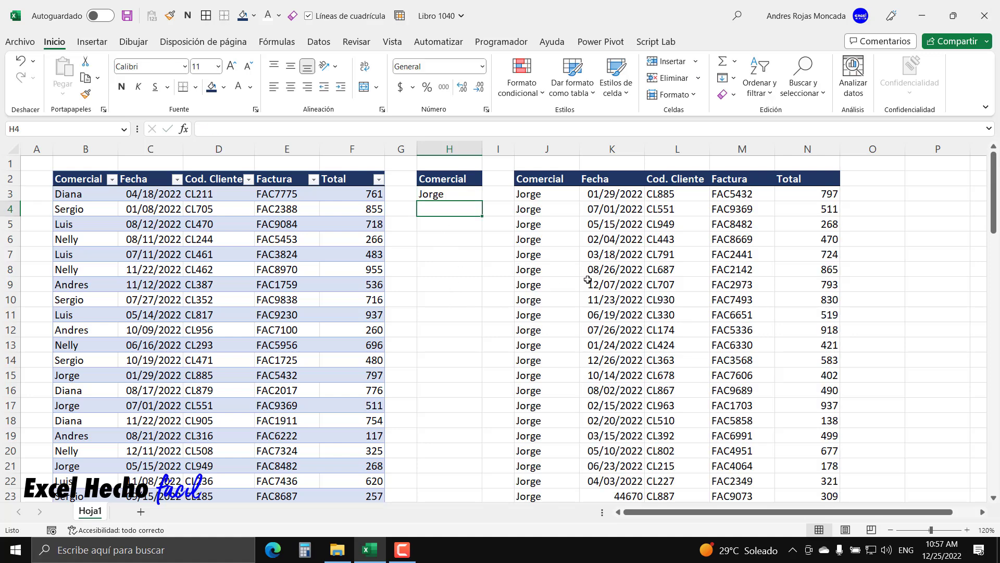
pyautogui.scroll(-1, 586, 280)
pyautogui.scroll(-1, 682, 459)
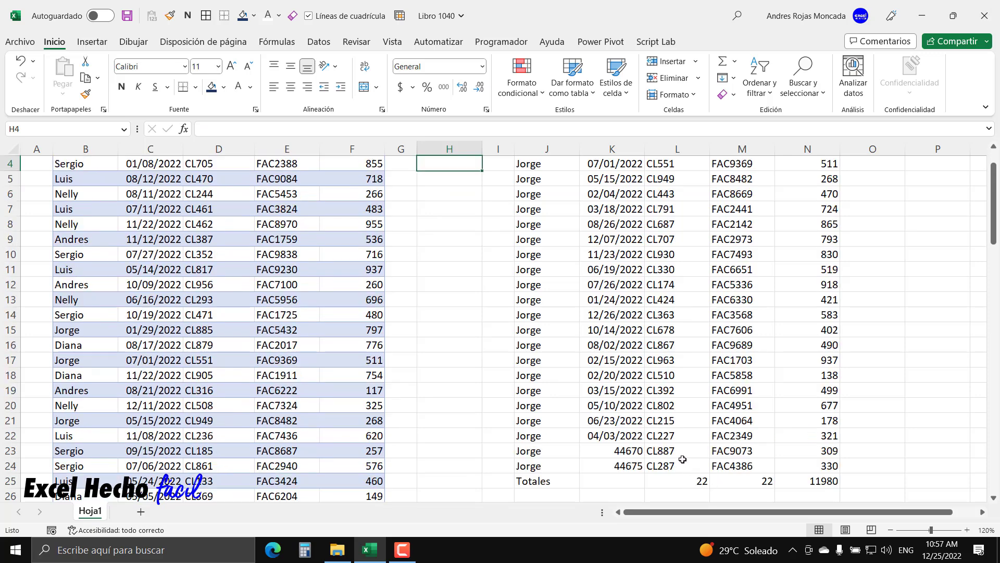
# Set H3 to the representative listed in B4 and check the report's Totales row, cells J15 to N15.
pyautogui.scroll(2, 683, 459)
pyautogui.click(462, 195)
pyautogui.write('Sergio')
pyautogui.press('Return')
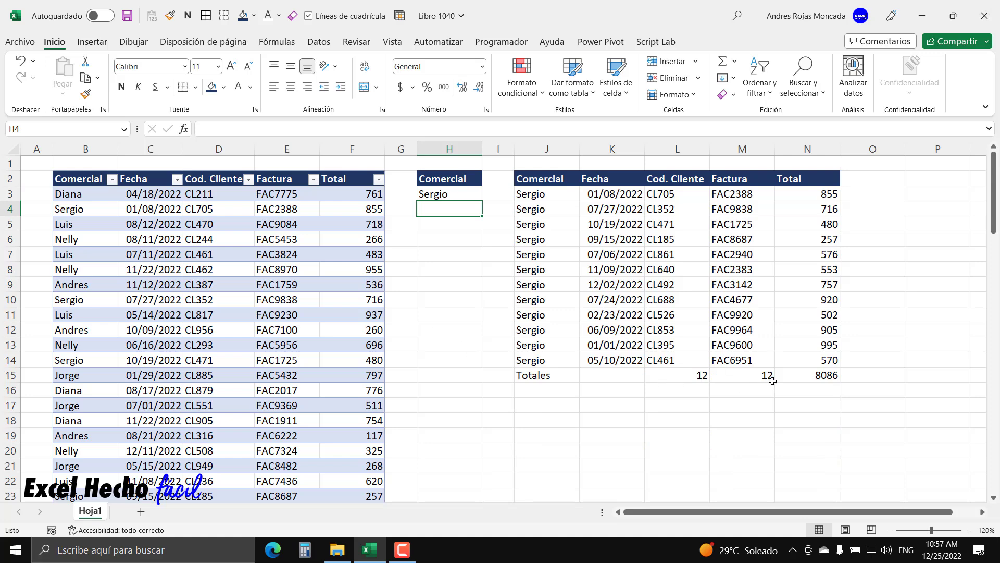
pyautogui.moveTo(545, 380); pyautogui.dragTo(820, 376)
# Set the criterion in H3 to the representative listed in B9 of the source table.
pyautogui.click(458, 184)
pyautogui.click(458, 193)
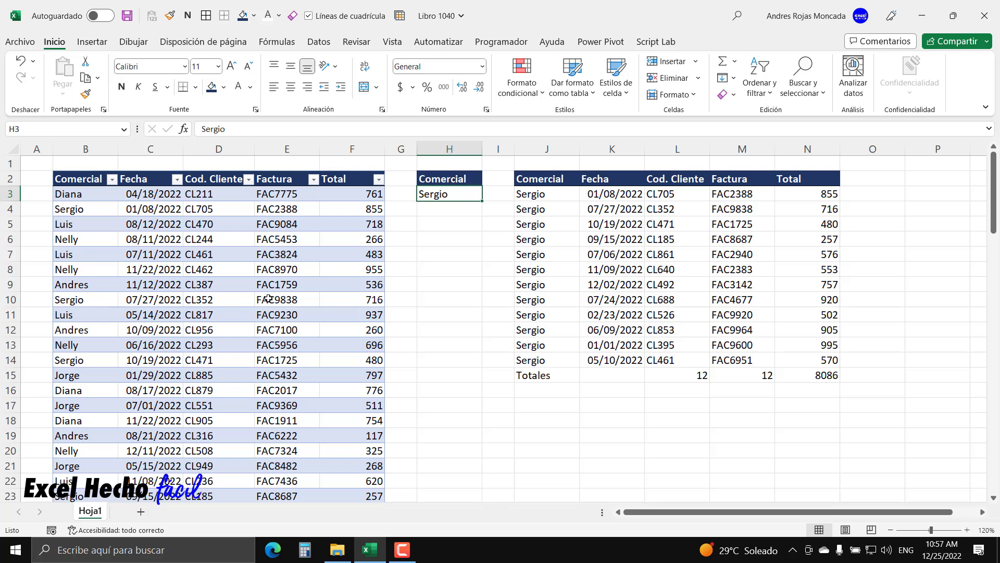
pyautogui.write('Andres')
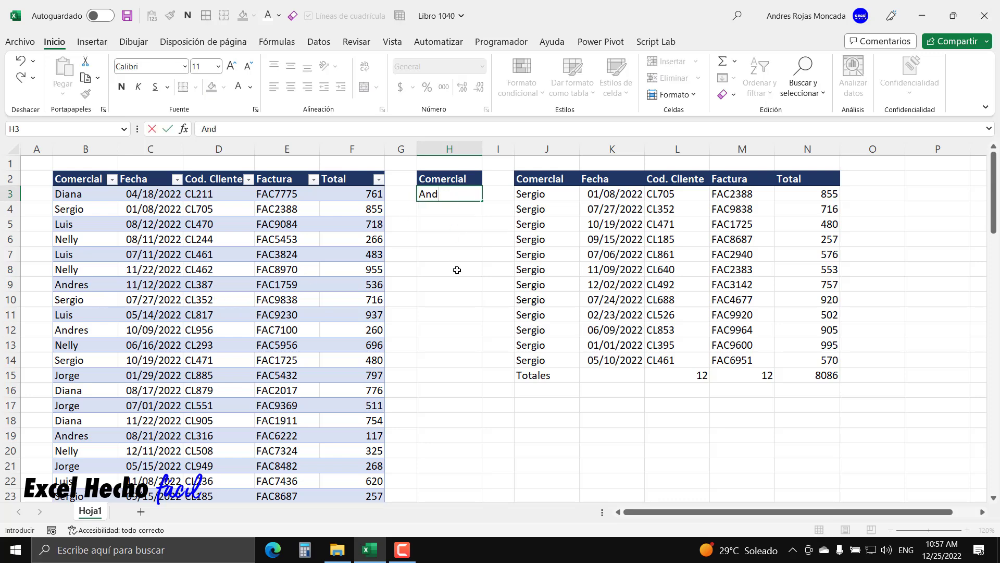
pyautogui.press('Return')
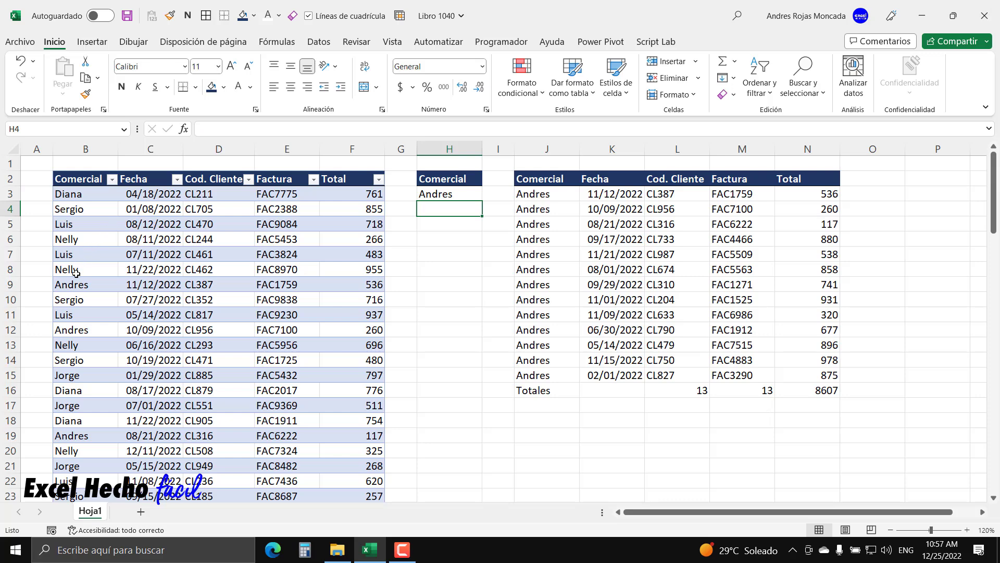
# Fill source table rows B9:F9 and B19:F19, both belonging to the H3 representative, with standard green.
pyautogui.moveTo(73, 285); pyautogui.dragTo(346, 276)
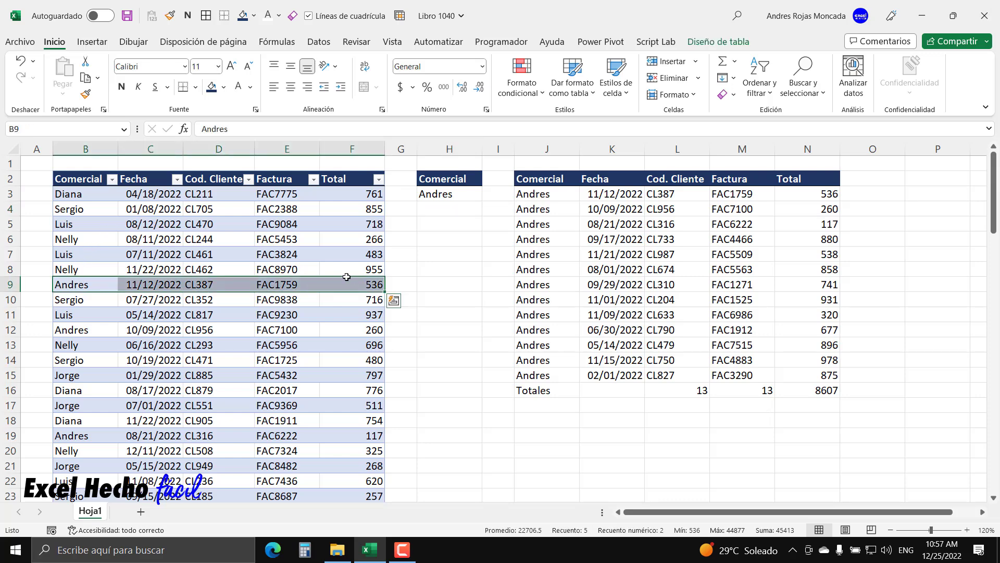
pyautogui.click(225, 87)
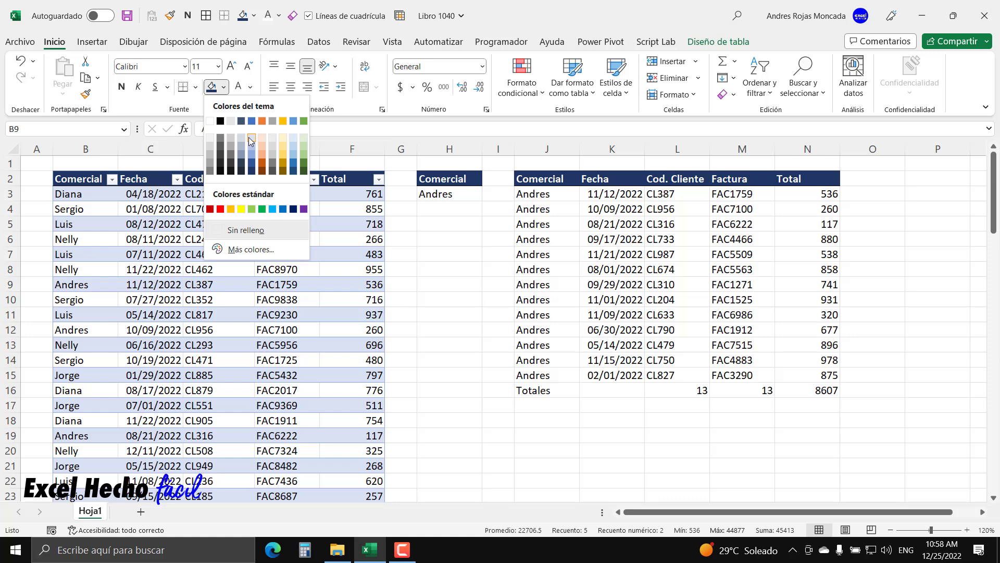
pyautogui.click(262, 210)
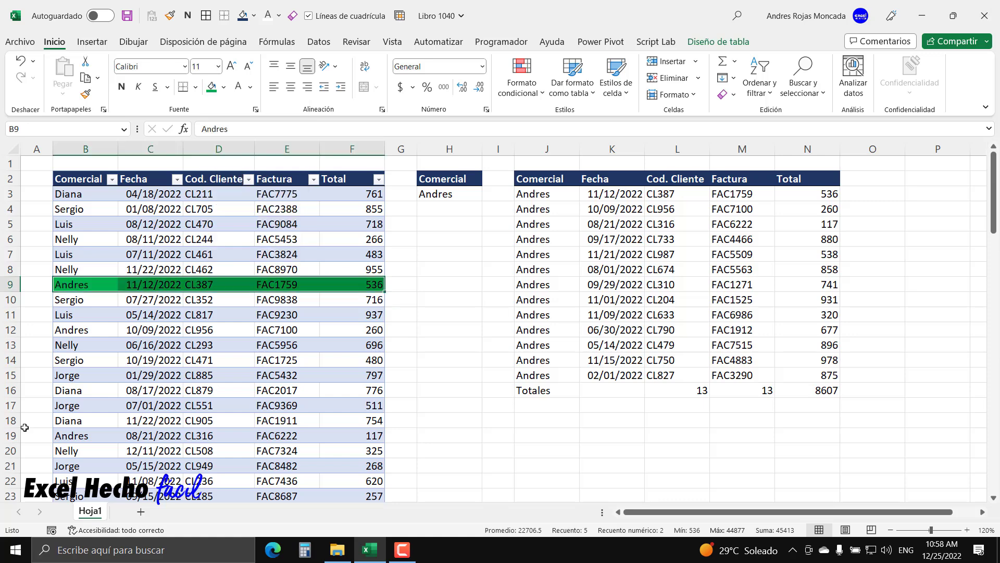
pyautogui.moveTo(79, 436); pyautogui.dragTo(341, 435)
pyautogui.click(211, 87)
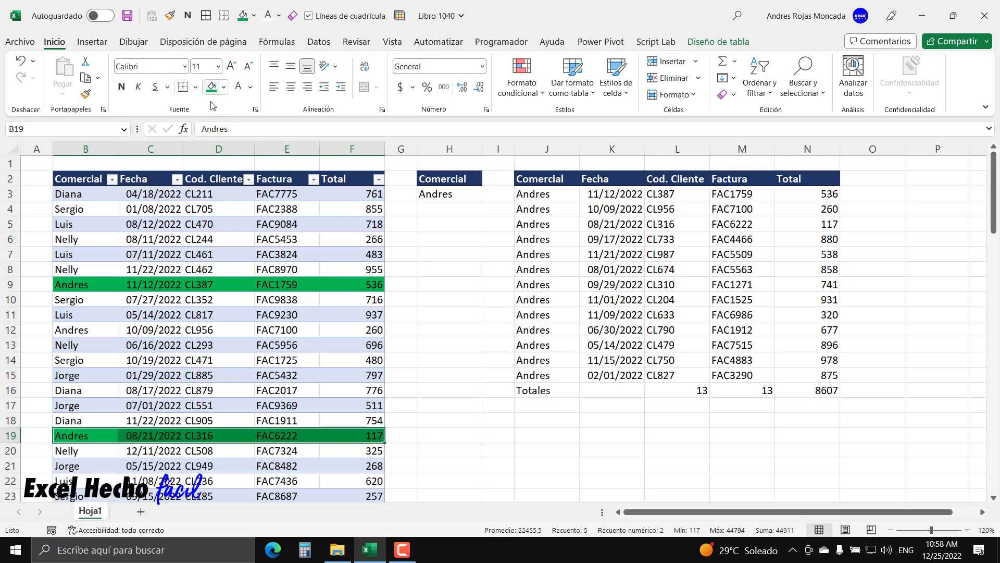
# Compare the two green rows and set the client code in D19 to the same code as D9.
pyautogui.click(271, 288)
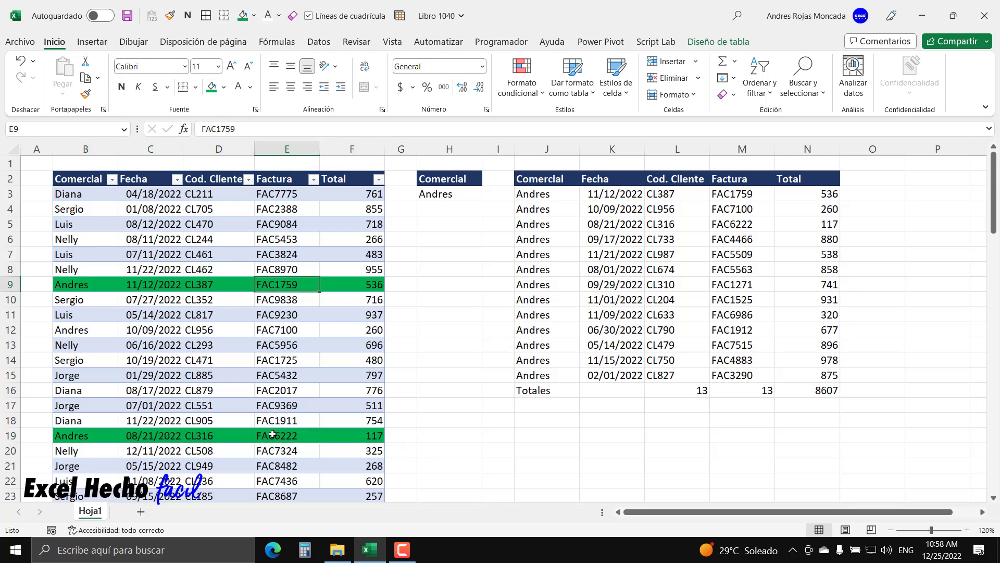
pyautogui.click(195, 283)
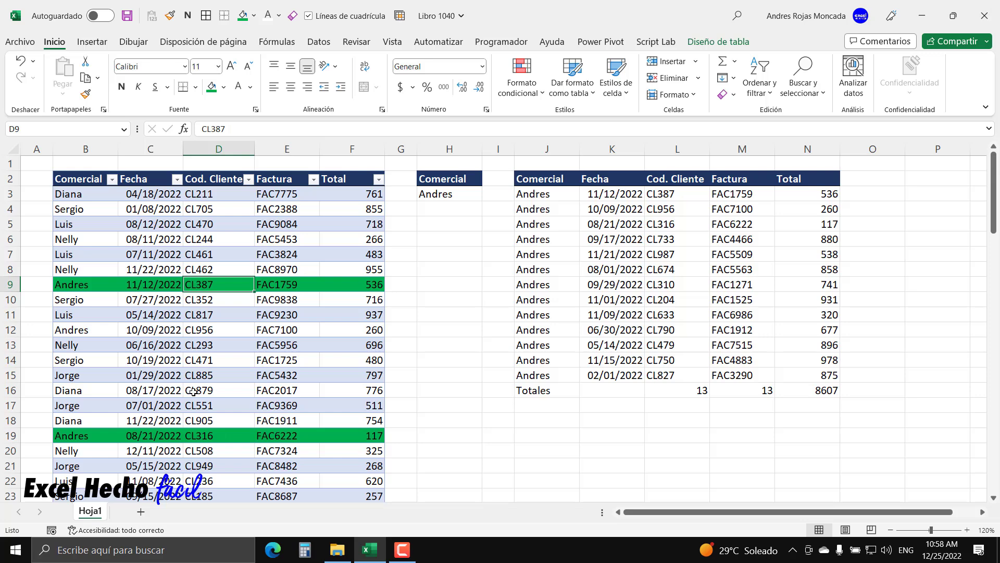
pyautogui.click(203, 434)
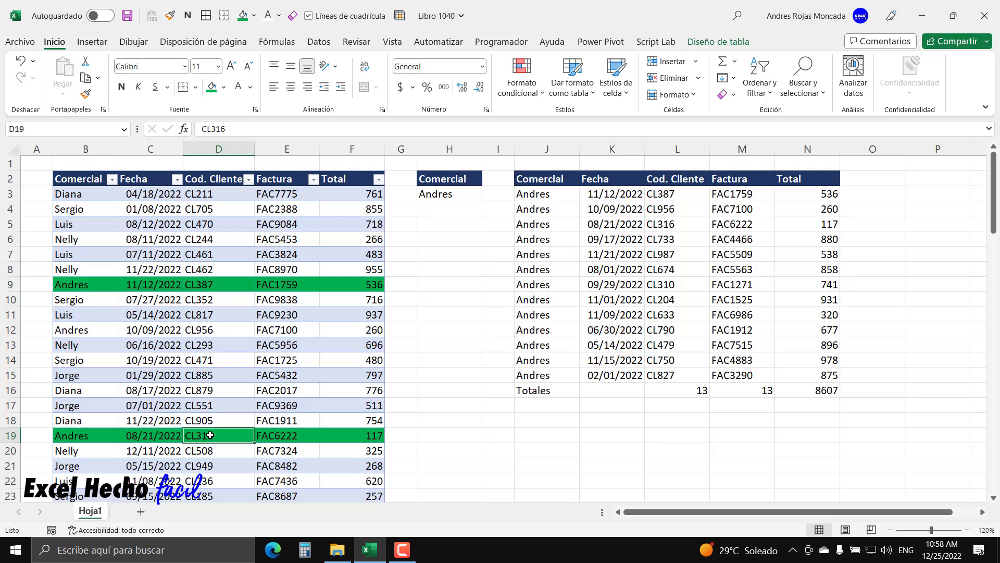
pyautogui.write('C')
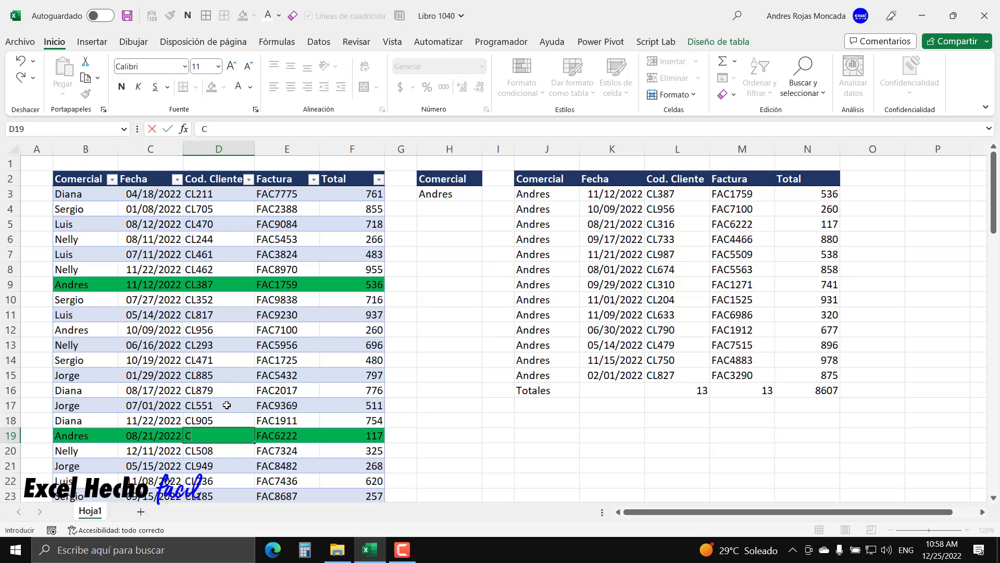
pyautogui.write('L387')
pyautogui.press('Return')
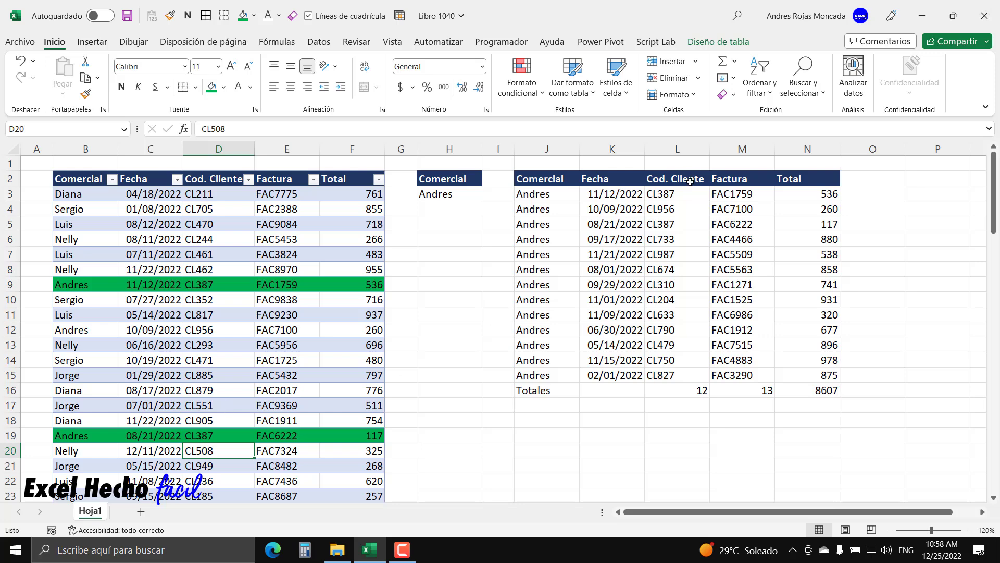
# Check the unique client count in L16 of the Totales row and open the LET formula in J2 for review.
pyautogui.click(686, 392)
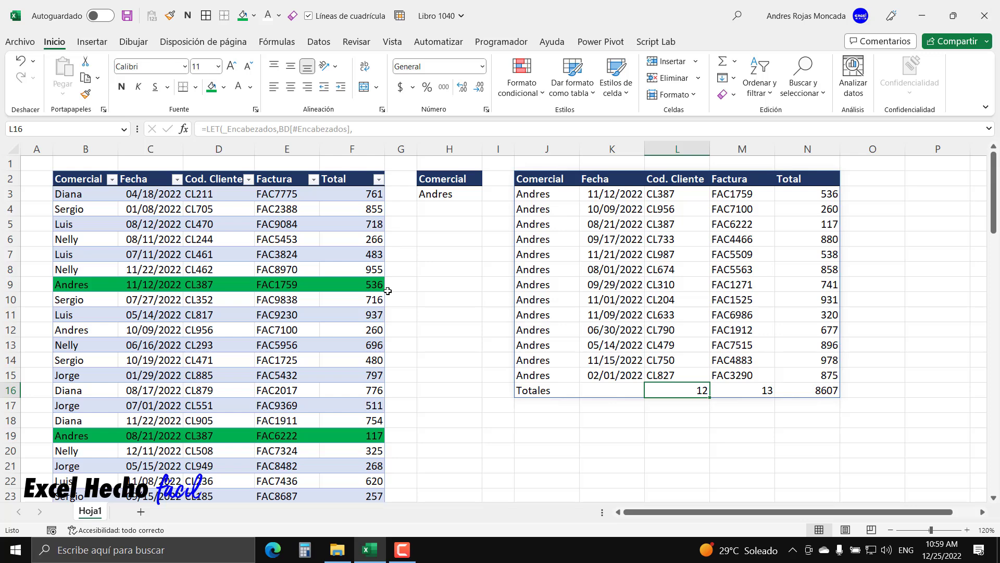
pyautogui.click(532, 194)
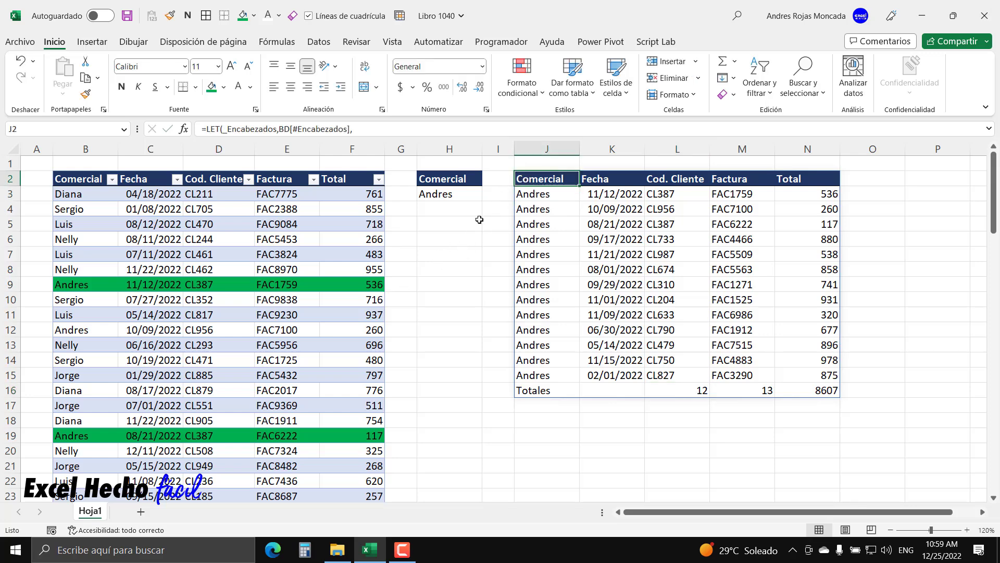
pyautogui.press('F2')
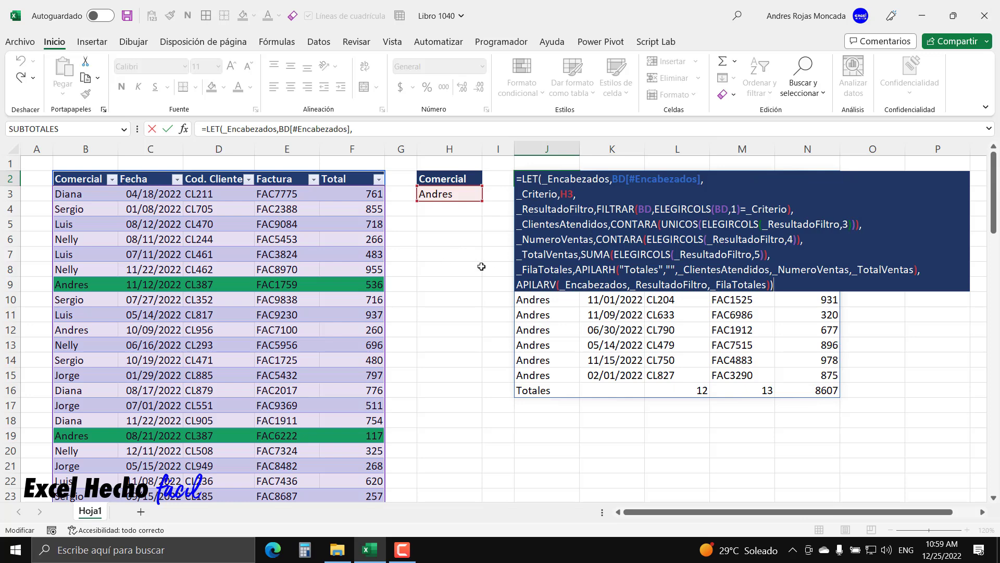